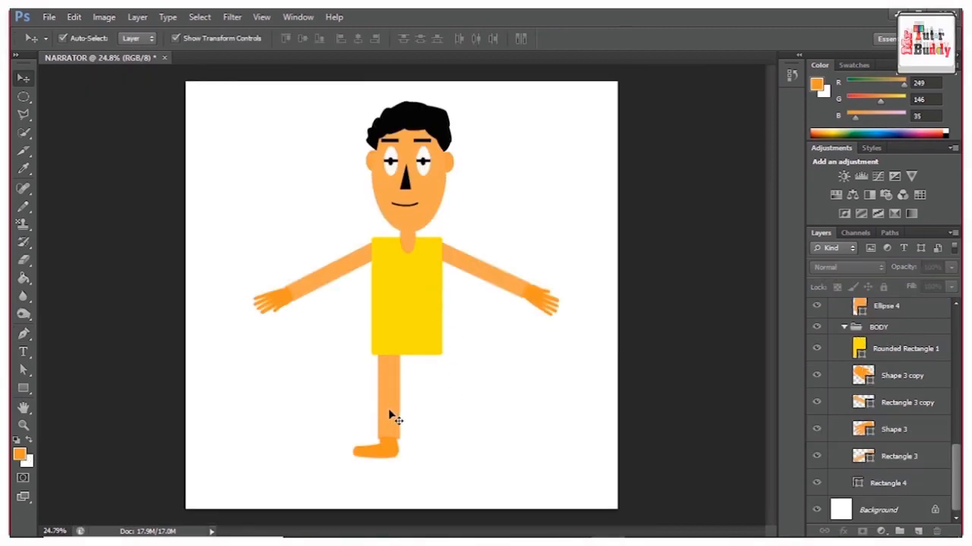
click(390, 413)
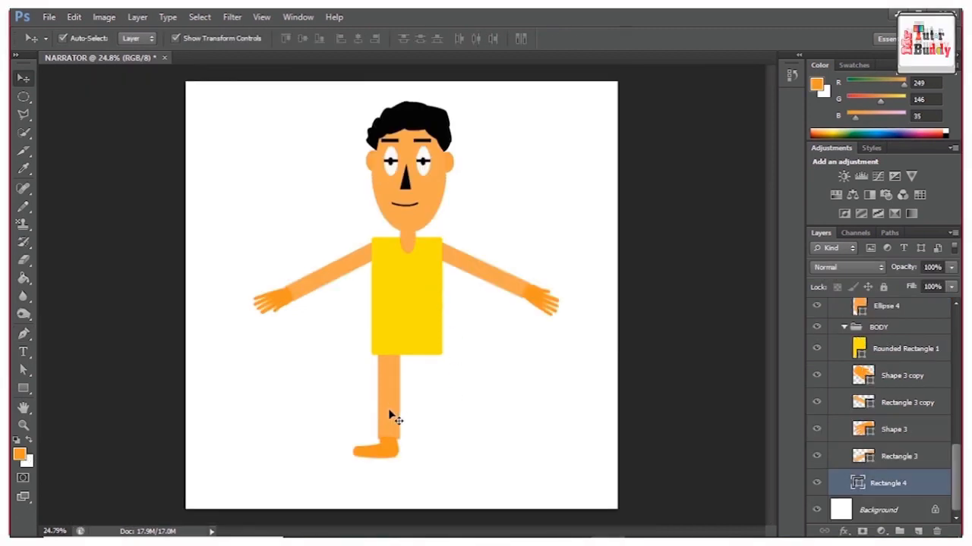
click(383, 452)
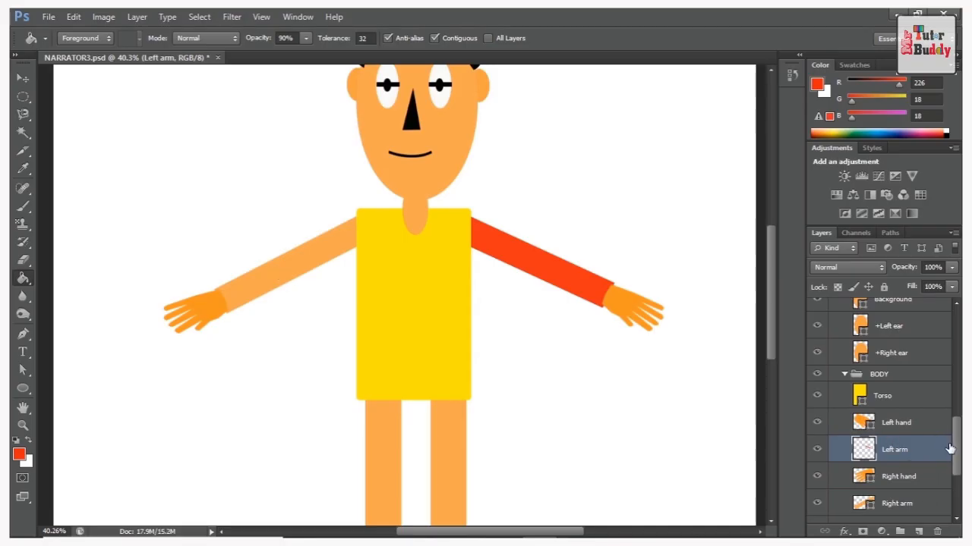
scroll(950, 449, down, 2)
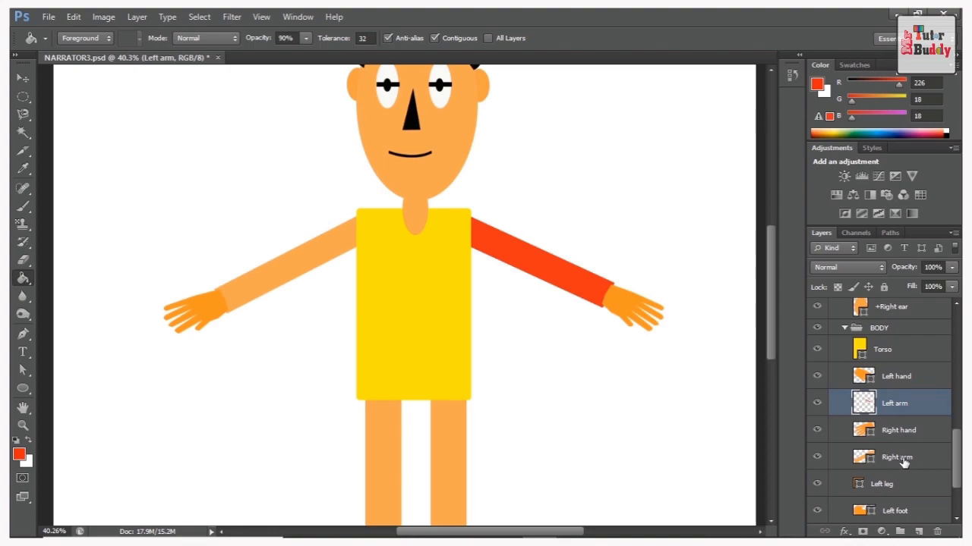
click(898, 458)
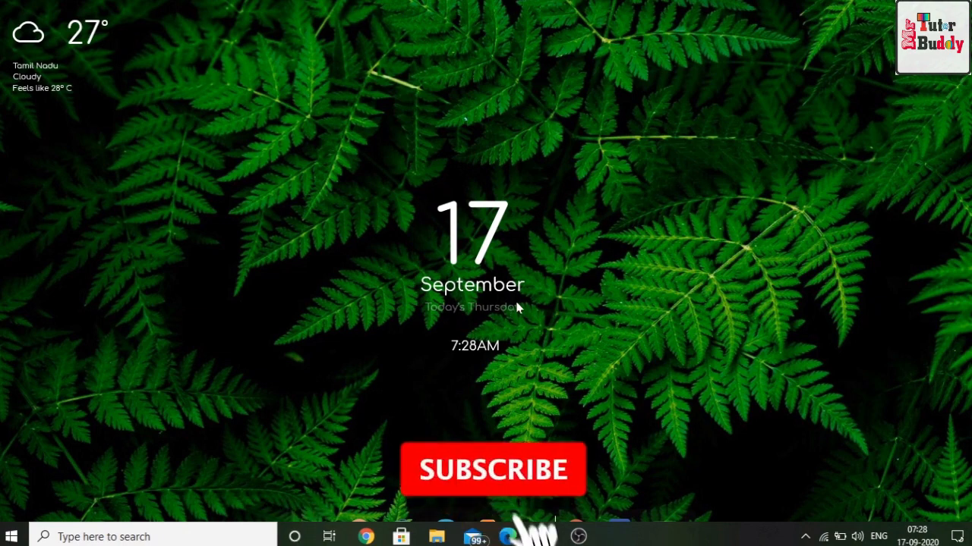
- Switch to Photoshop with NARRATOR3.psd and expand the HEAD layer group inside NARRATOR
click(541, 538)
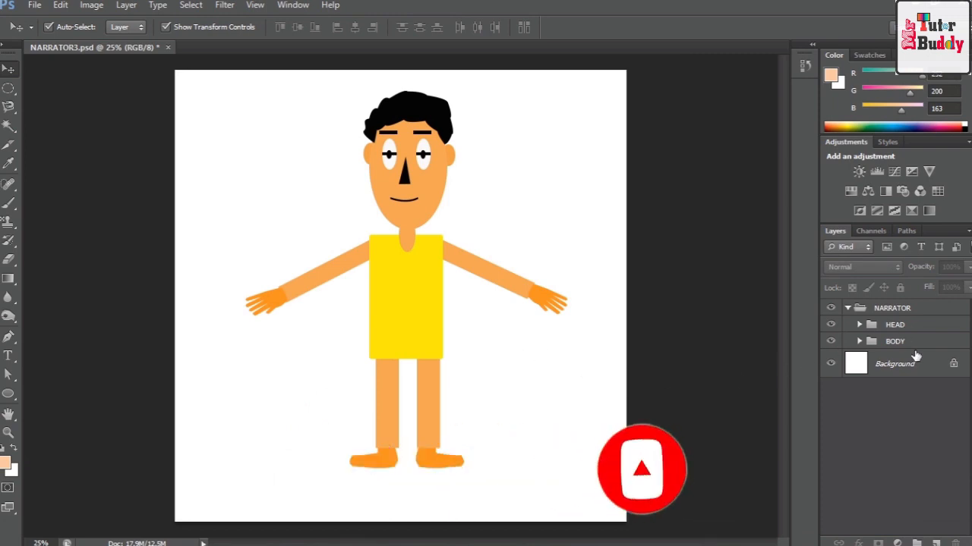
click(860, 326)
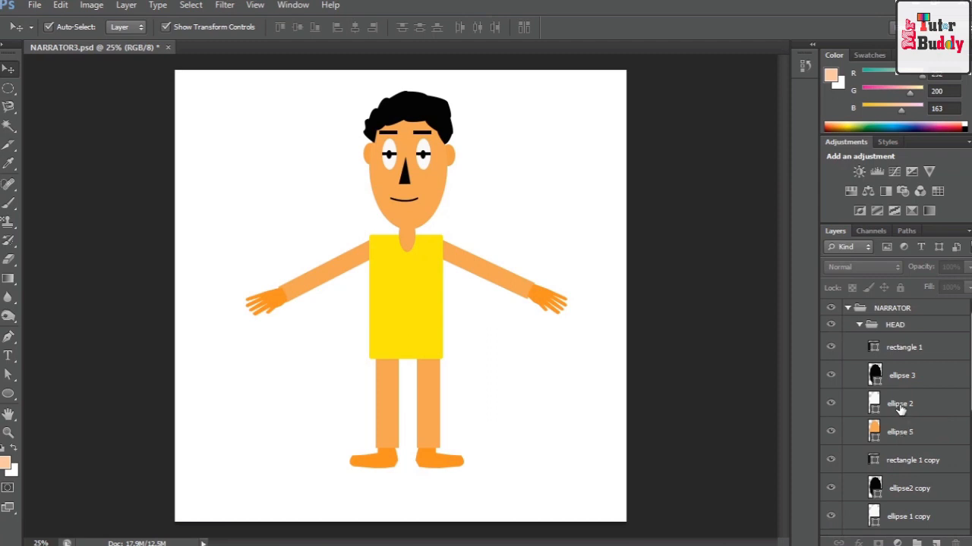
click(858, 325)
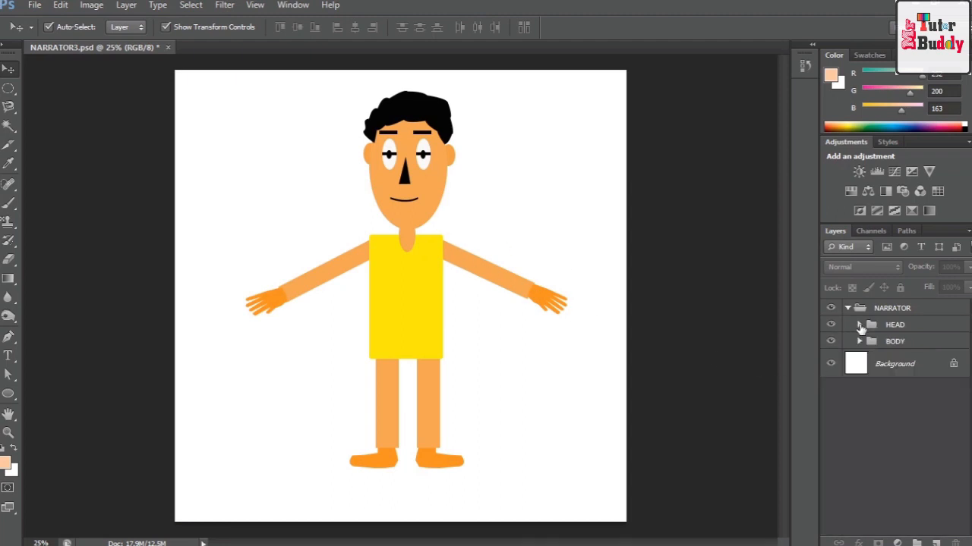
click(858, 325)
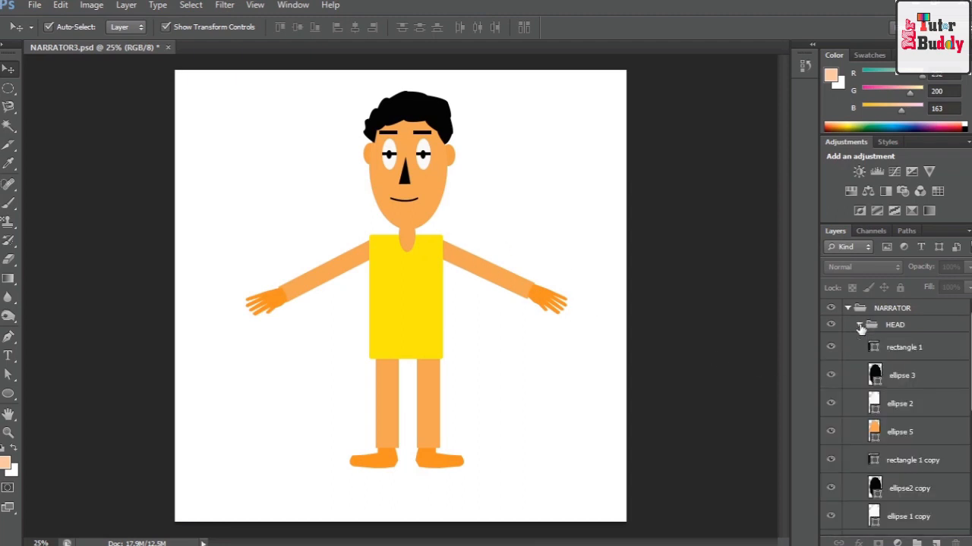
- Rename the "rectangle 1" layer in the HEAD group to "Righteyeblink"
click(907, 350)
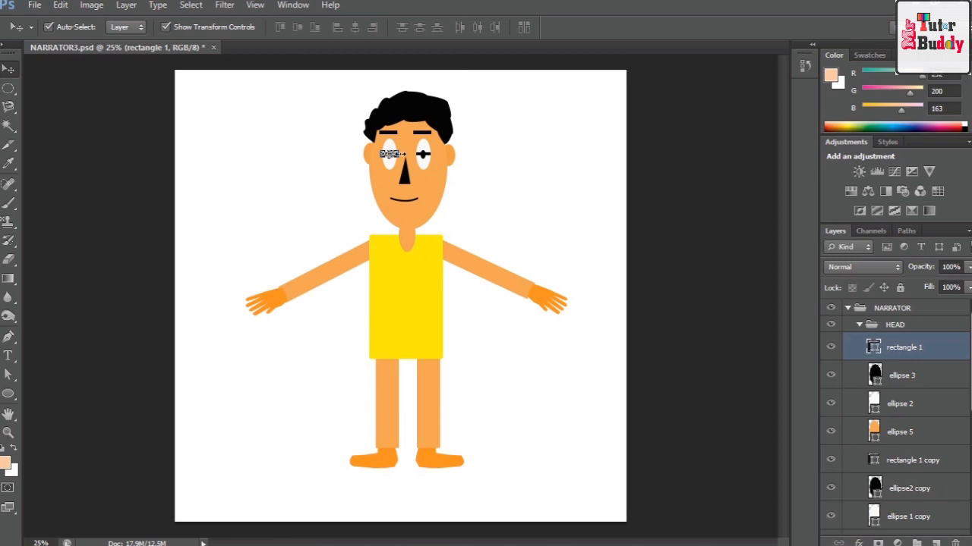
scroll(532, 209, up, 1)
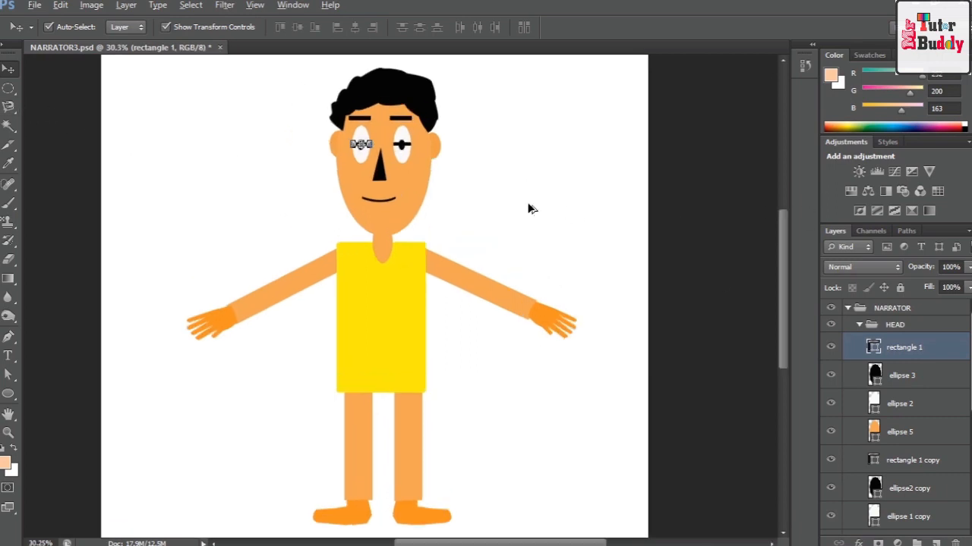
scroll(531, 210, up, 3)
drag(787, 235, 777, 219)
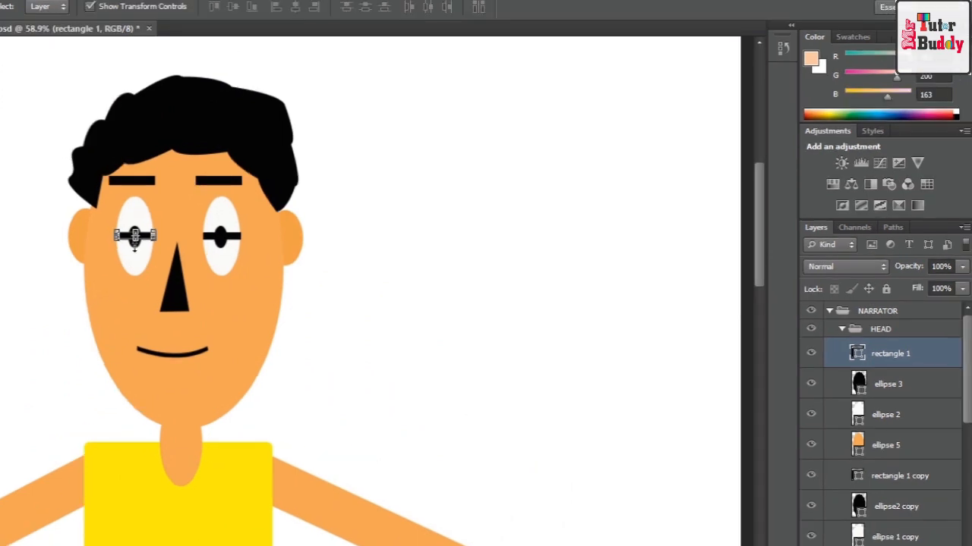
double_click(892, 356)
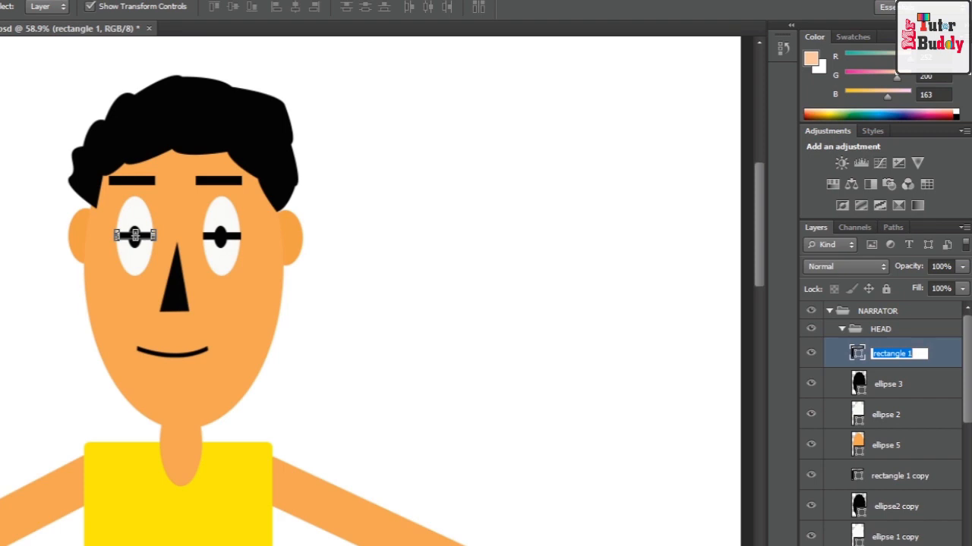
text(Righ)
text(teyeblink)
key(Return)
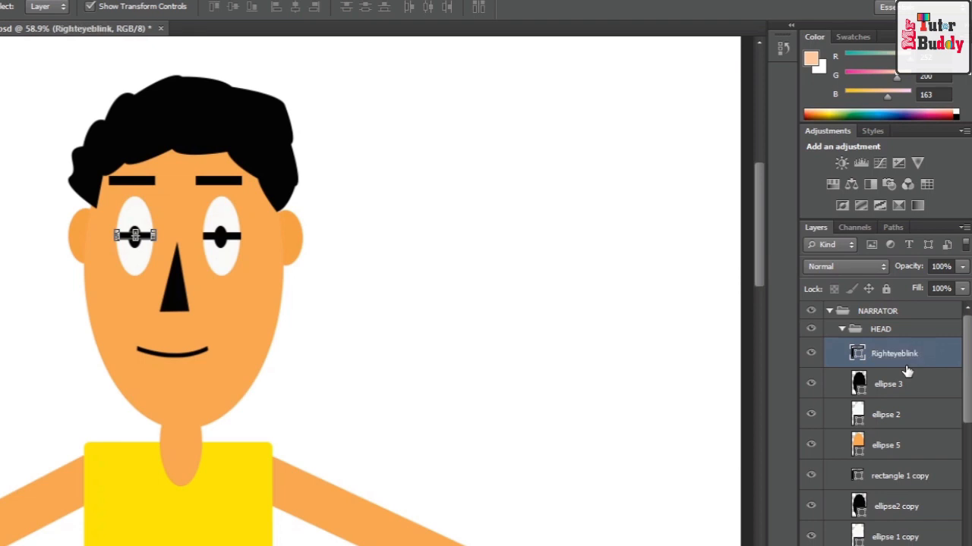
- Rename the "ellipse 3" layer, the black pupil of the character's right eye, to "Right pupil"
click(887, 387)
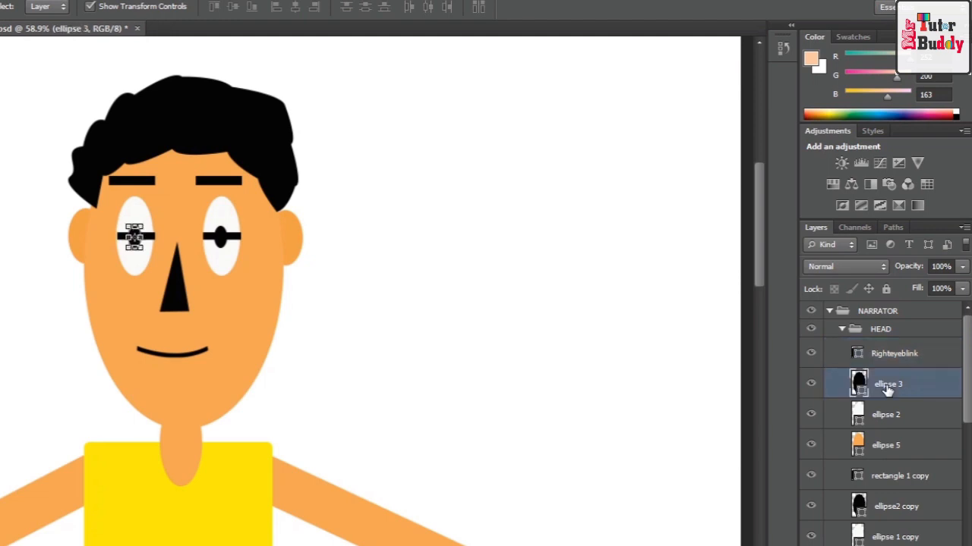
double_click(887, 386)
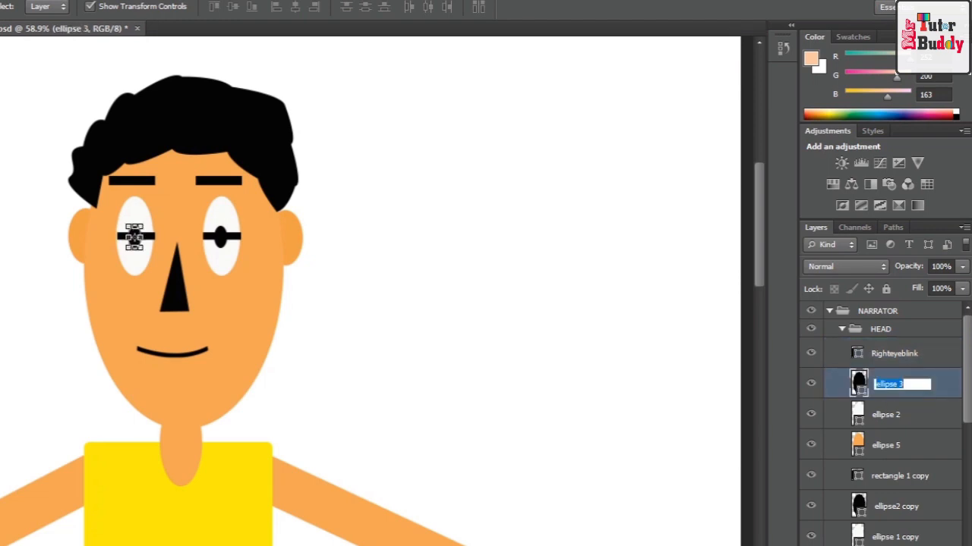
text(Right e)
key(BackSpace)
text(pupil)
key(Return)
- Rename the "ellipse 2" layer, the white of the character's right eye, to "Right eyeball"
click(893, 416)
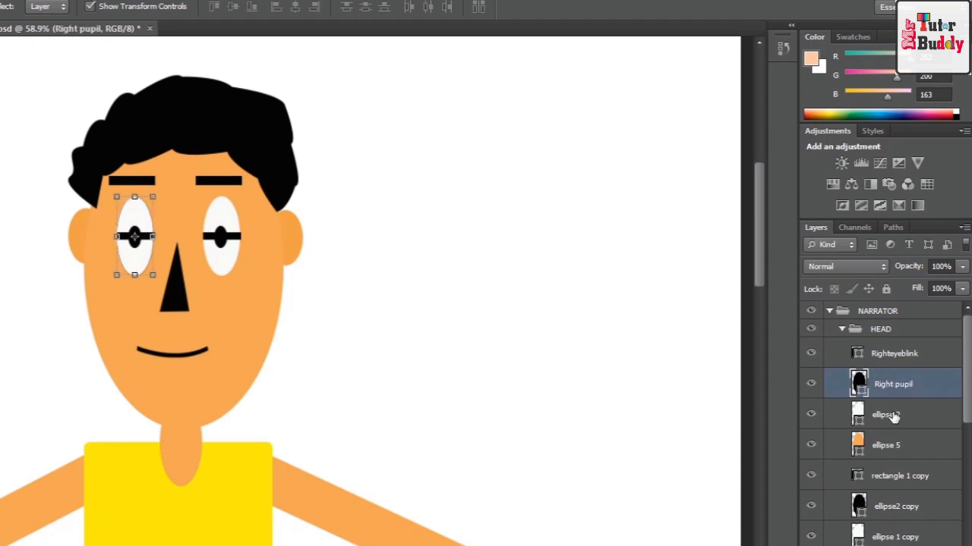
double_click(894, 416)
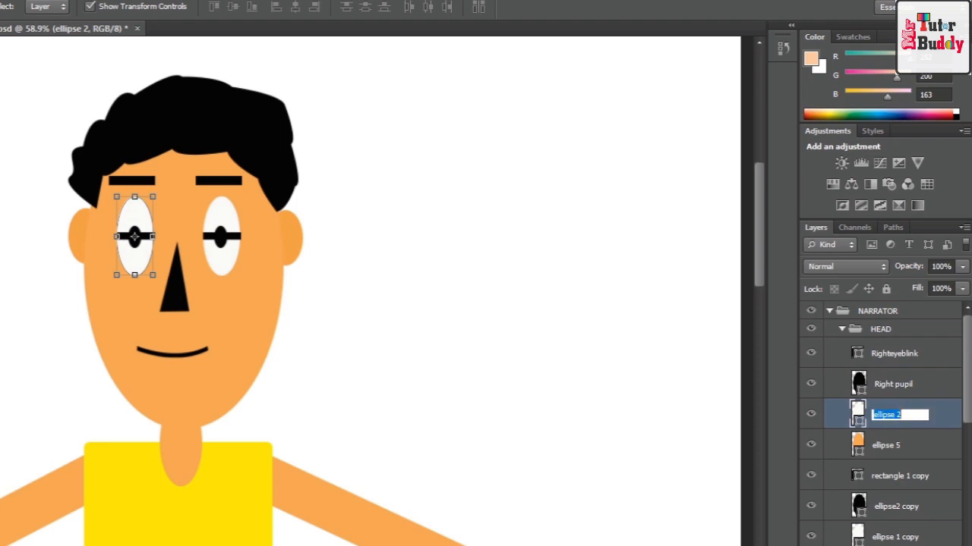
text(Right eyeball)
key(Return)
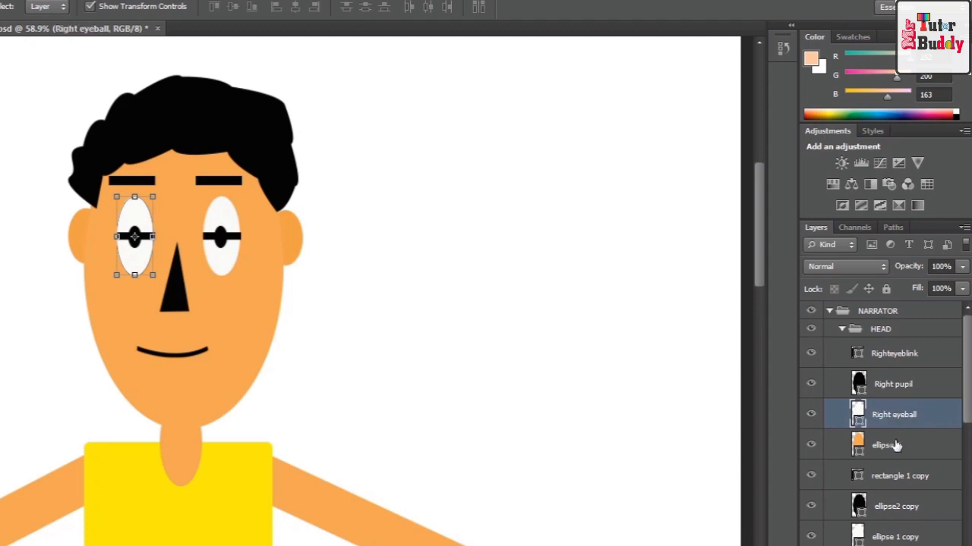
- Rename the "ellipse 5" layer in the HEAD group to "Neck"
click(895, 445)
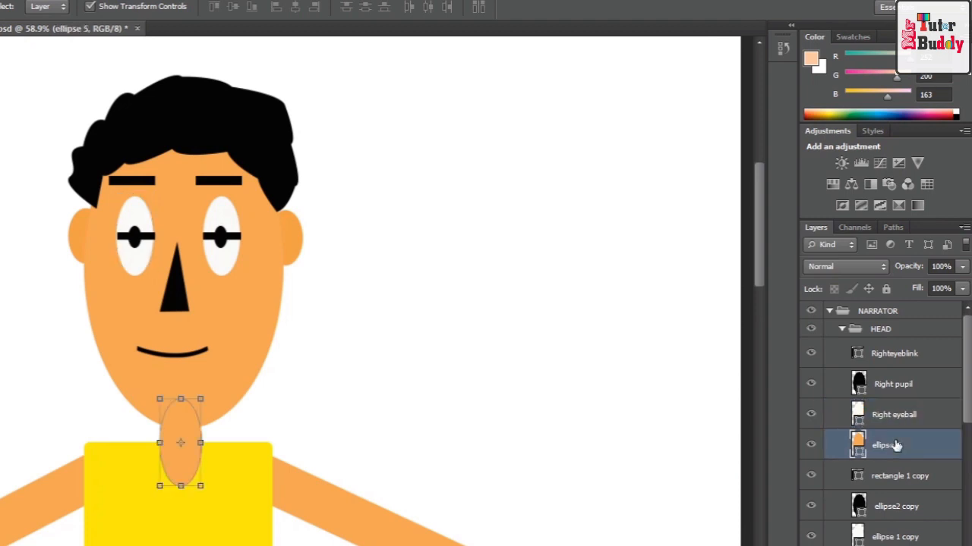
double_click(897, 445)
text(Neck)
key(Return)
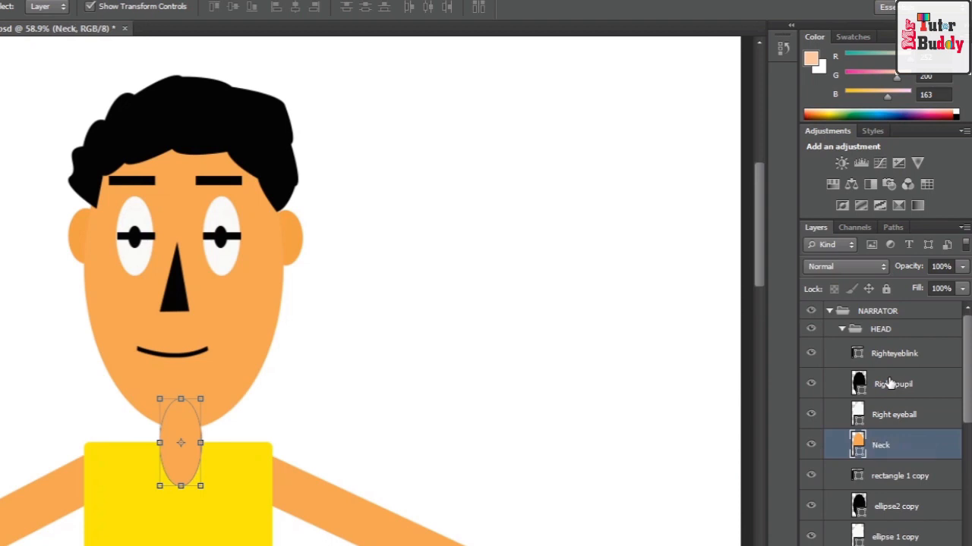
- Rename the "rectangle 1 copy" layer, the bar across the character's left eye, to "Left eyeblink"
click(909, 478)
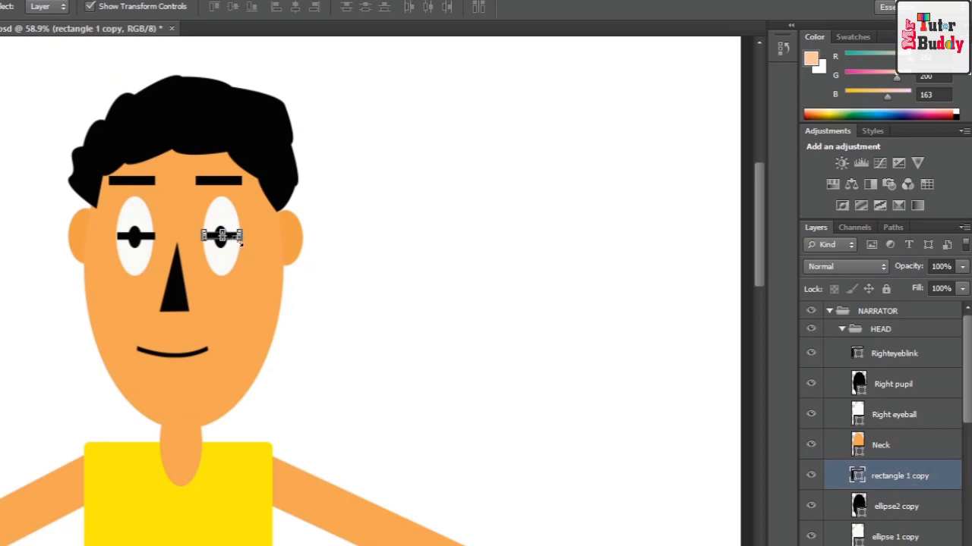
double_click(920, 477)
text(Lef)
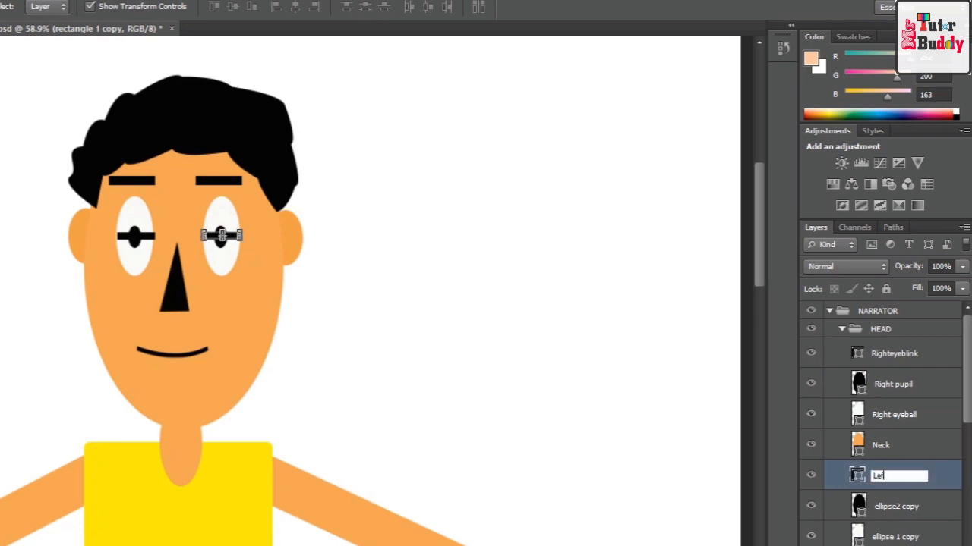
text(t eyeblink)
key(Return)
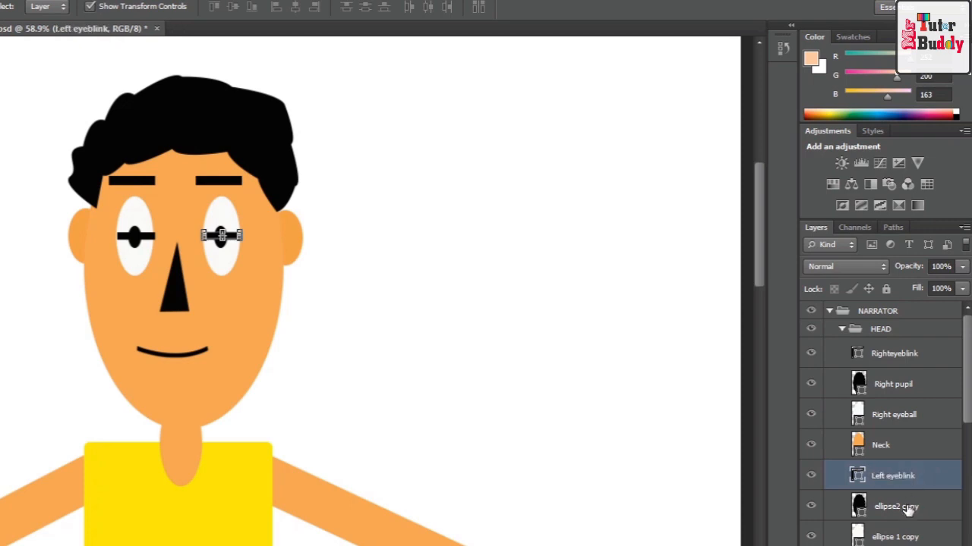
- Rename the "ellipse2 copy" layer, the black pupil of the character's left eye, to "Left pupil"
click(909, 510)
double_click(897, 507)
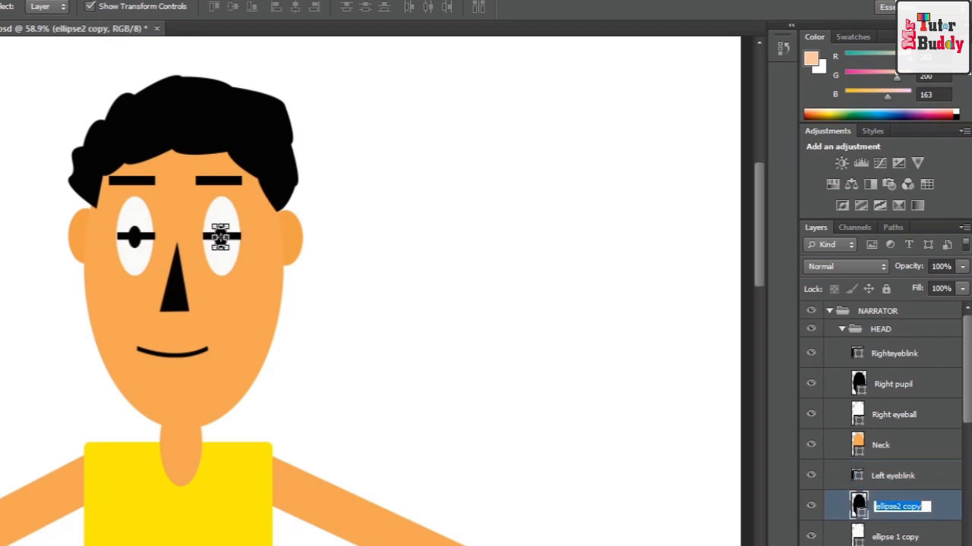
text(Left pupil)
key(Return)
- Rename the "ellipse 1 copy" layer, the white of the character's left eye, to "Left eyeball"
scroll(903, 501, down, 2)
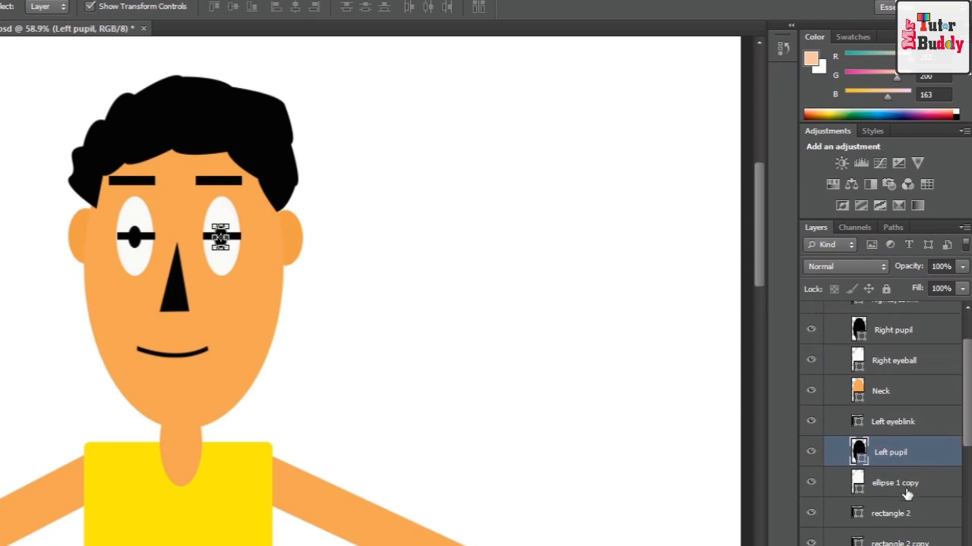
click(907, 489)
double_click(903, 486)
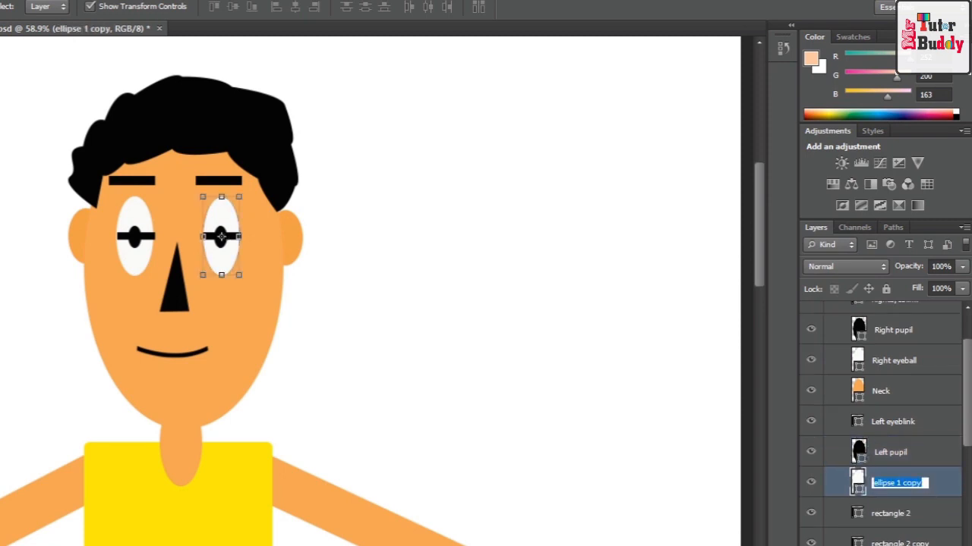
text(Left eye)
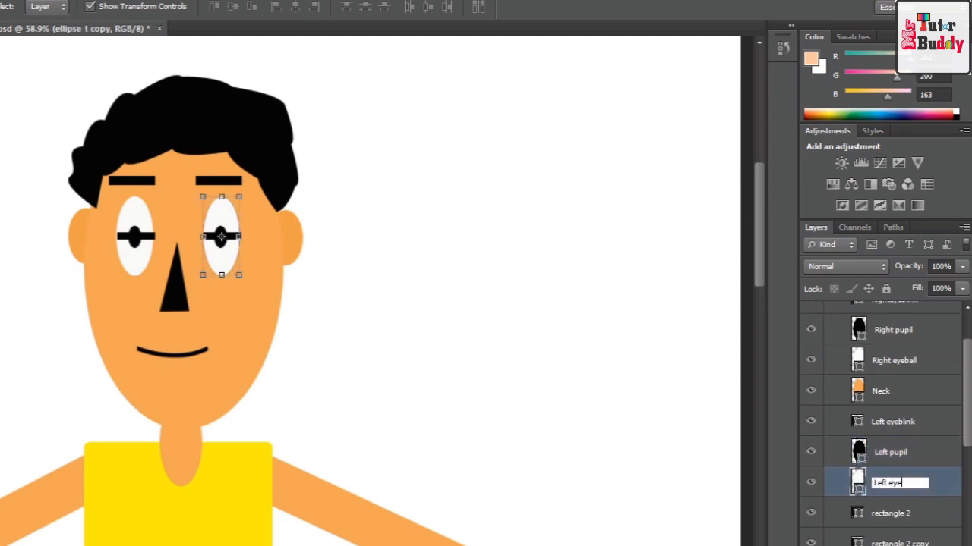
text(ball)
key(Return)
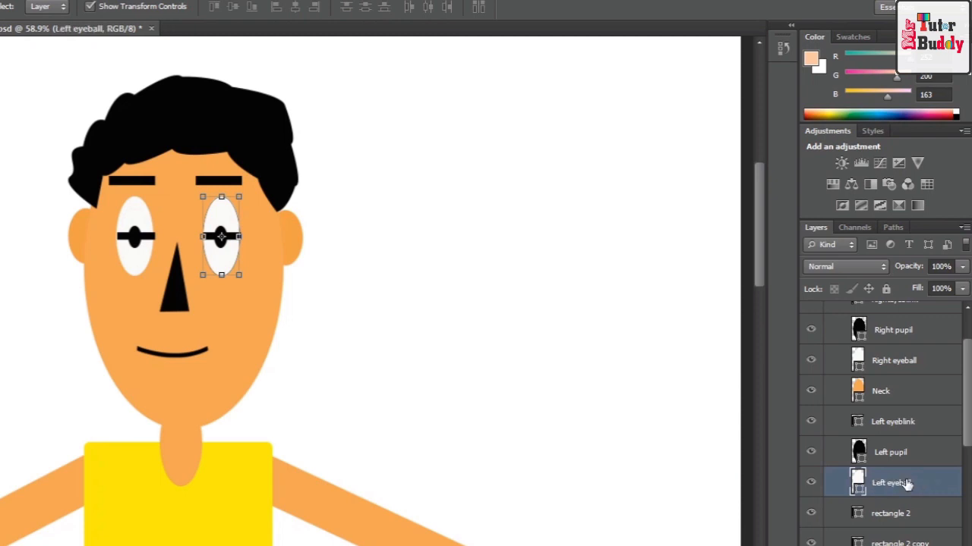
- Rename the "rectangle 2" layer, the bar above the character's right eye, to "Right eyebrow"
click(896, 514)
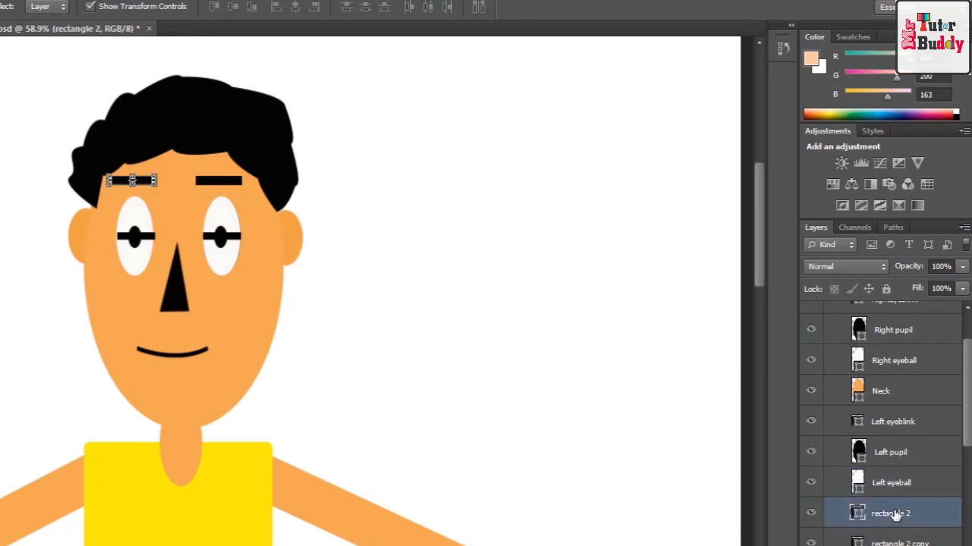
double_click(895, 514)
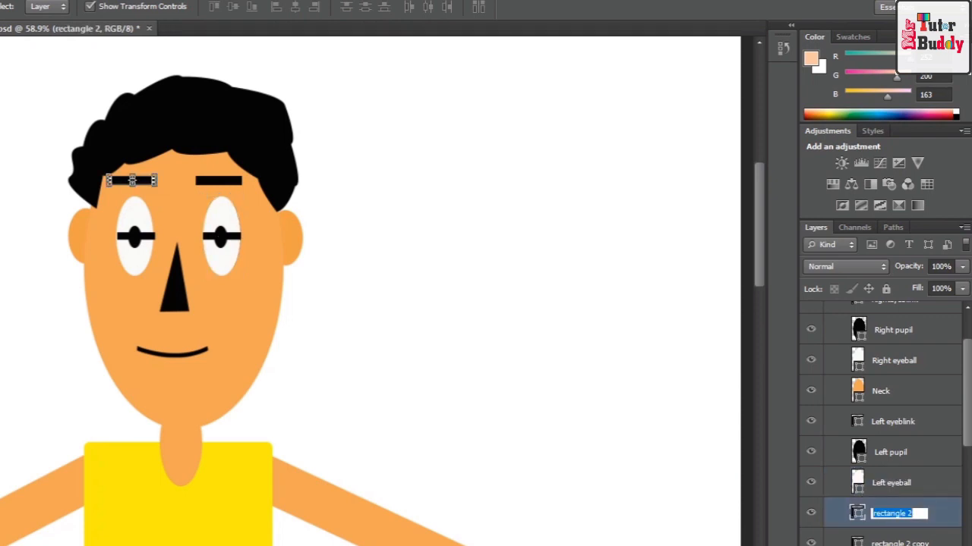
text(Right eyebrow)
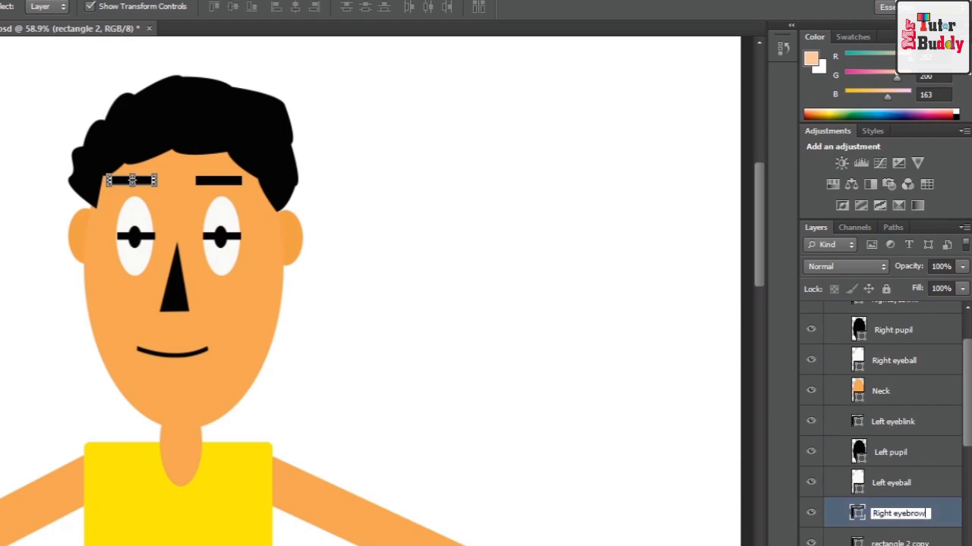
key(Return)
- Rename the "rectangle 2 copy" layer, the bar above the character's left eye, to "Left eyebrow"
scroll(896, 513, down, 1)
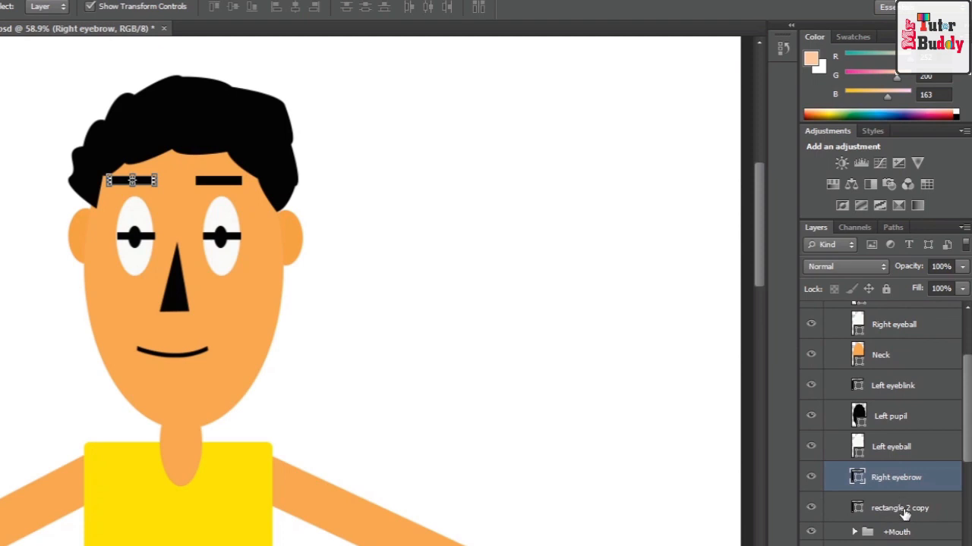
click(904, 510)
double_click(904, 508)
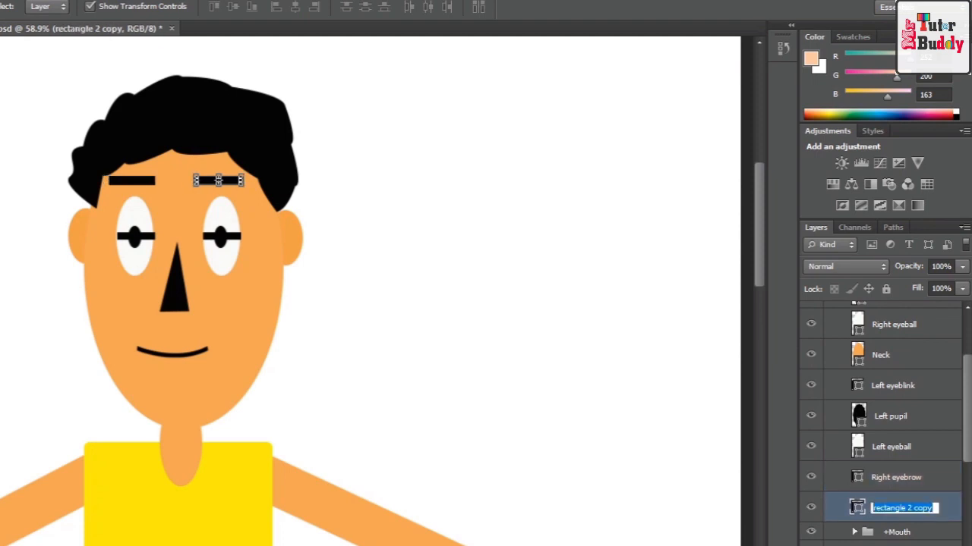
text(Left eyebr)
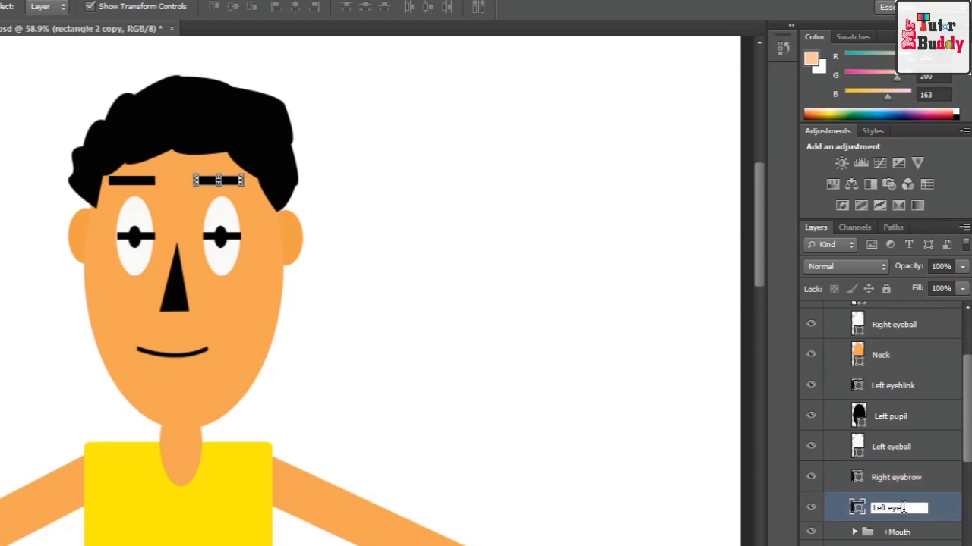
text(ow)
key(Return)
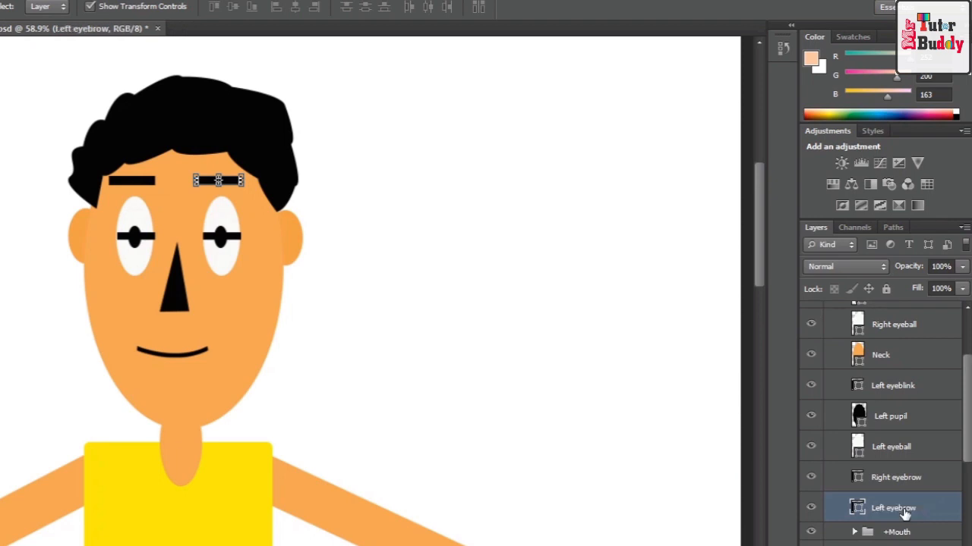
- Rename the "shape 2" layer, the character's black hair, to "Hair"
scroll(905, 514, down, 1)
click(904, 496)
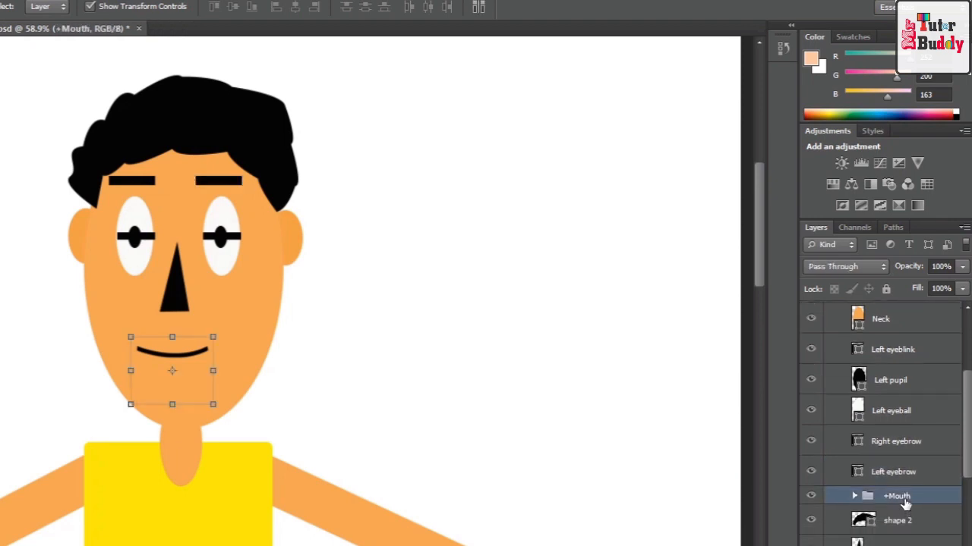
scroll(907, 498, down, 2)
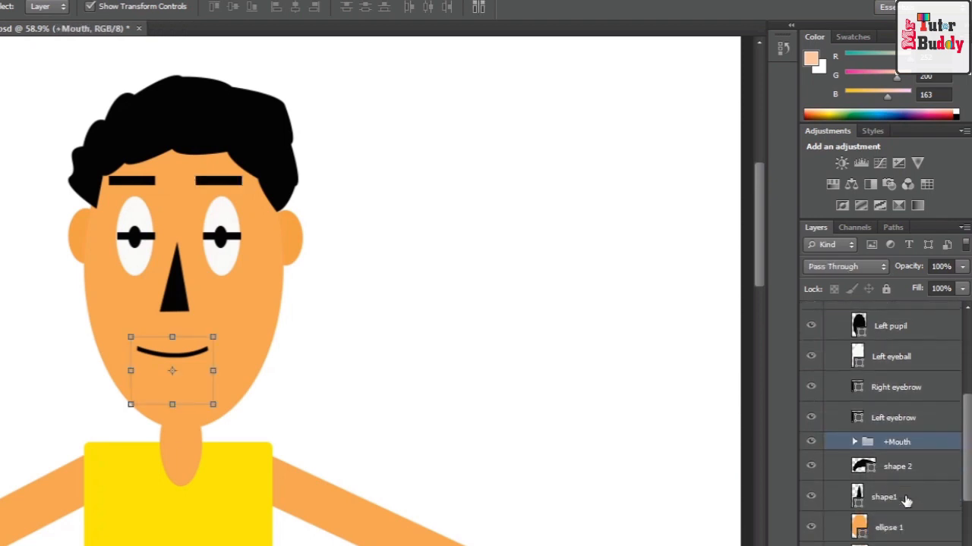
click(902, 468)
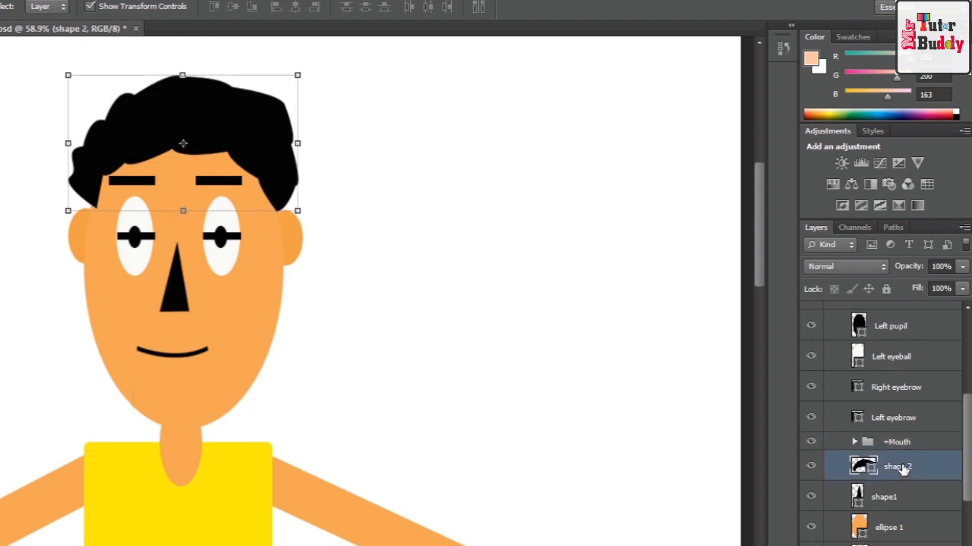
double_click(902, 466)
text(Hair)
key(Return)
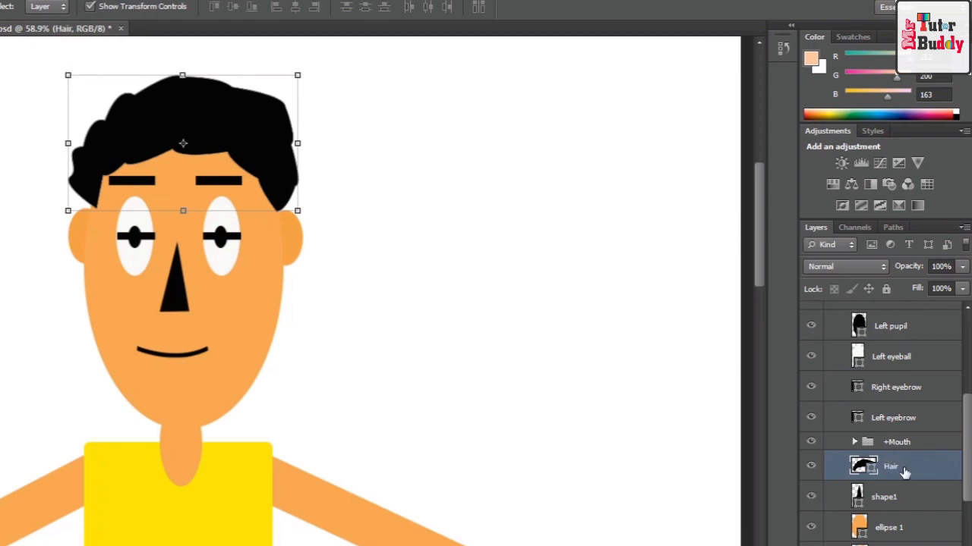
- Rename the "shape1" layer, the black triangle in the middle of the face, to "+Nose"
scroll(905, 470, down, 2)
click(881, 450)
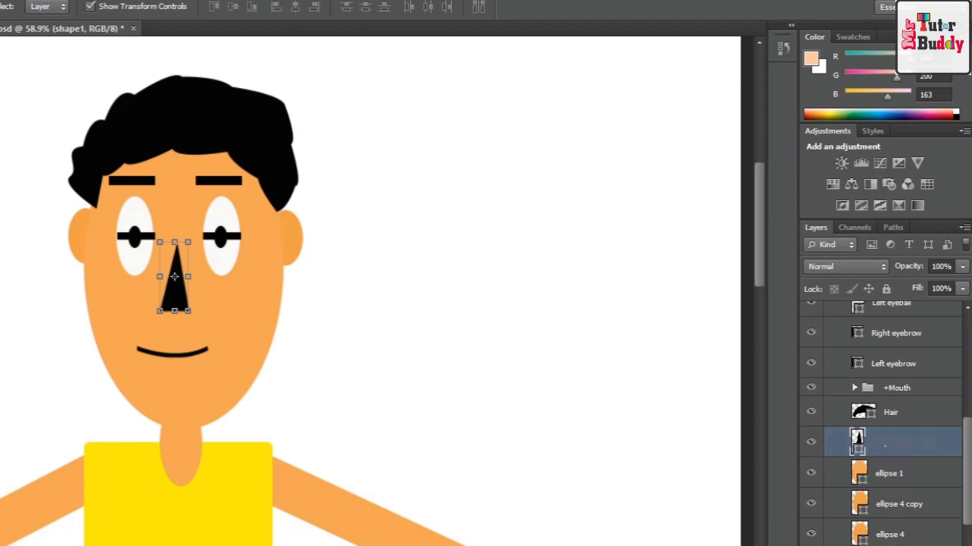
double_click(884, 444)
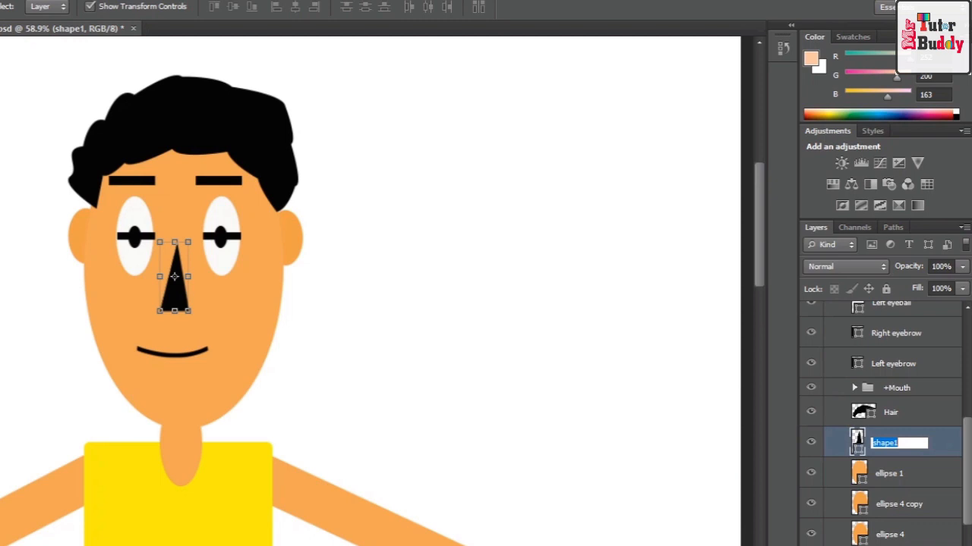
text(+Nose)
key(Return)
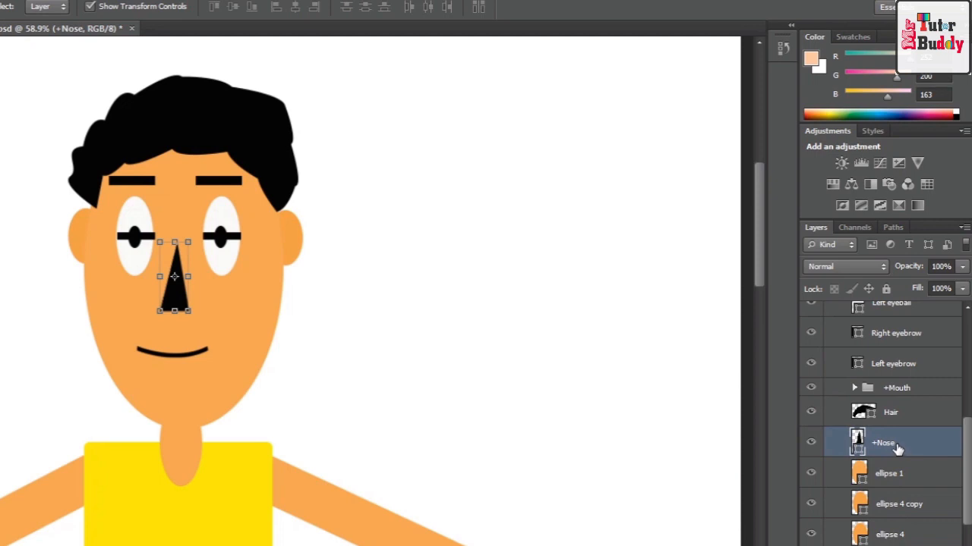
- Add a plus sign in front of the "Left eyebrow" layer name so it reads "+Left eyebrow"
scroll(901, 439, up, 1)
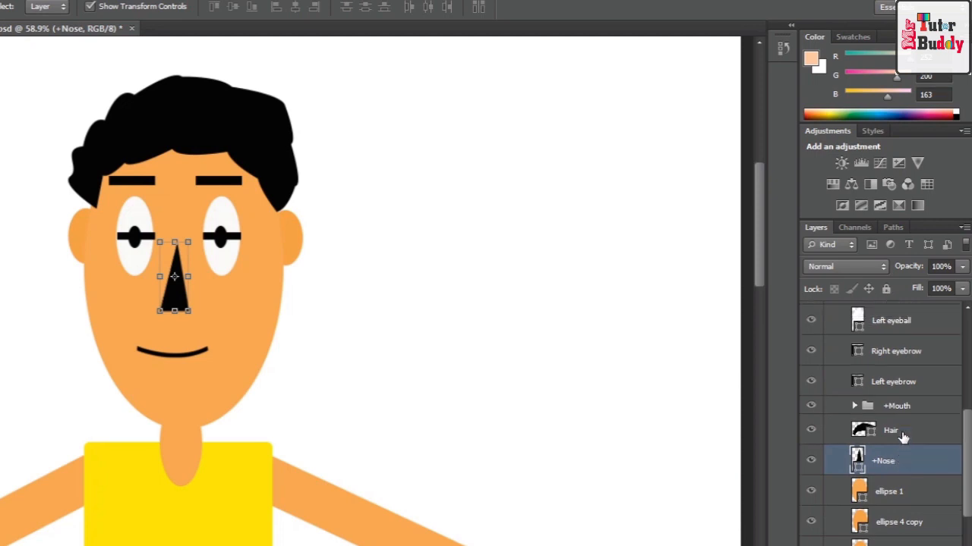
click(904, 386)
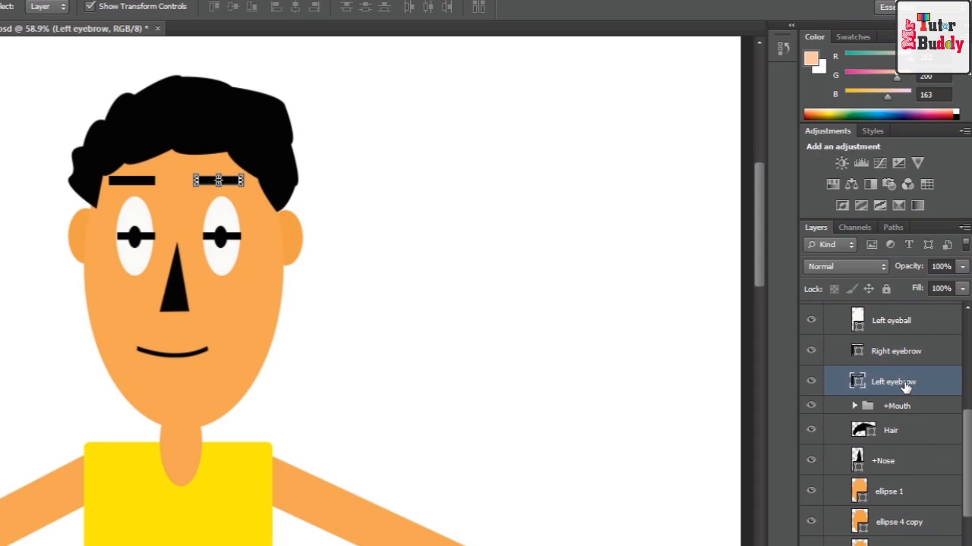
double_click(873, 384)
key(Home)
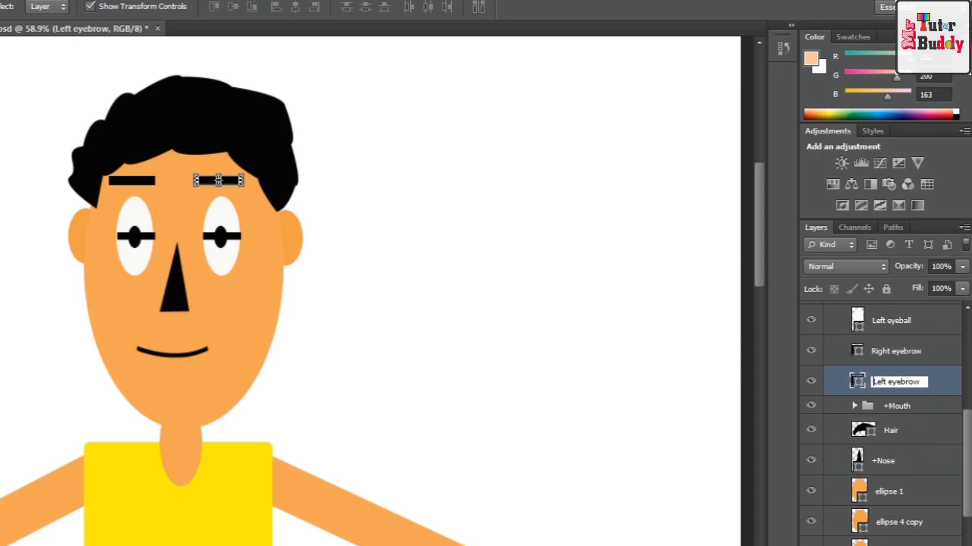
text(+)
key(Return)
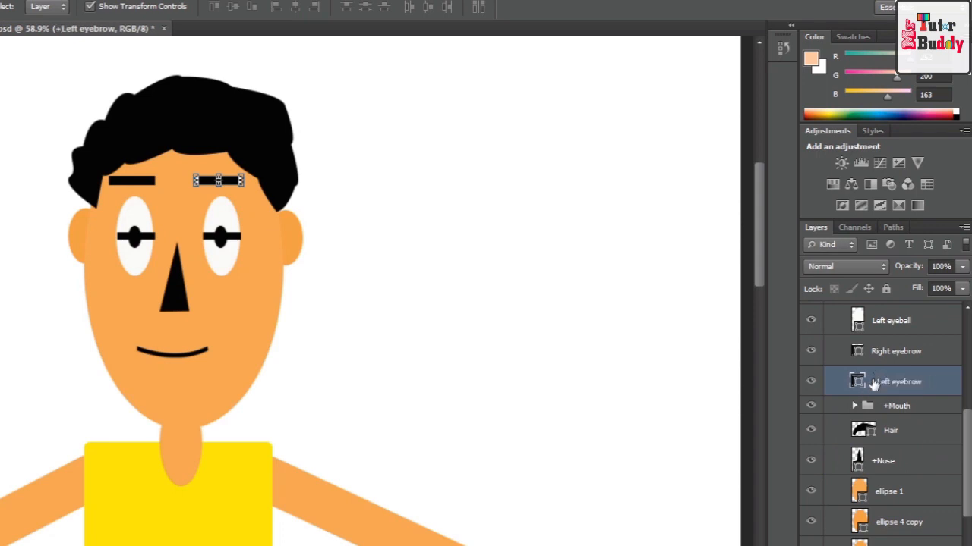
- Add a plus sign in front of the "Right eyebrow" layer name so it reads "+Right eyebrow"
click(885, 356)
double_click(885, 354)
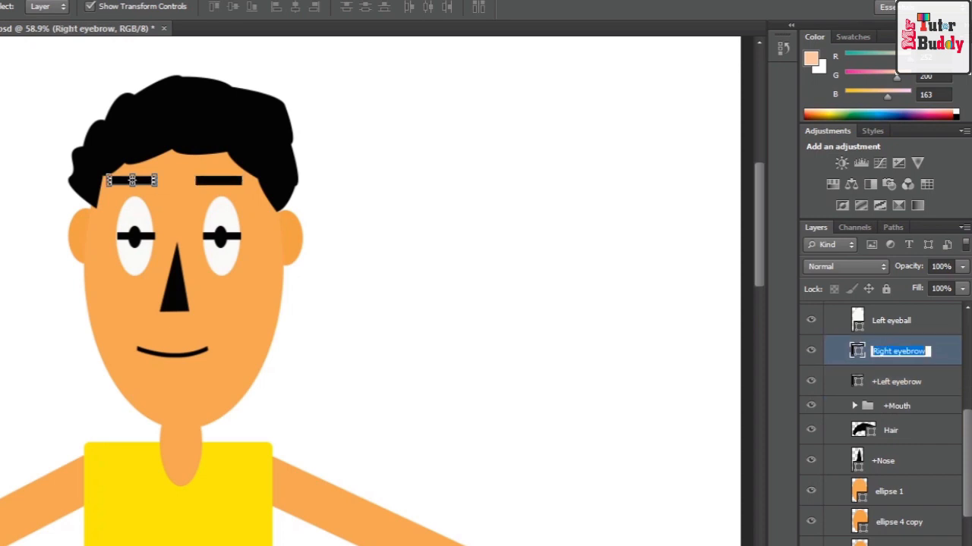
key(Home)
text(+)
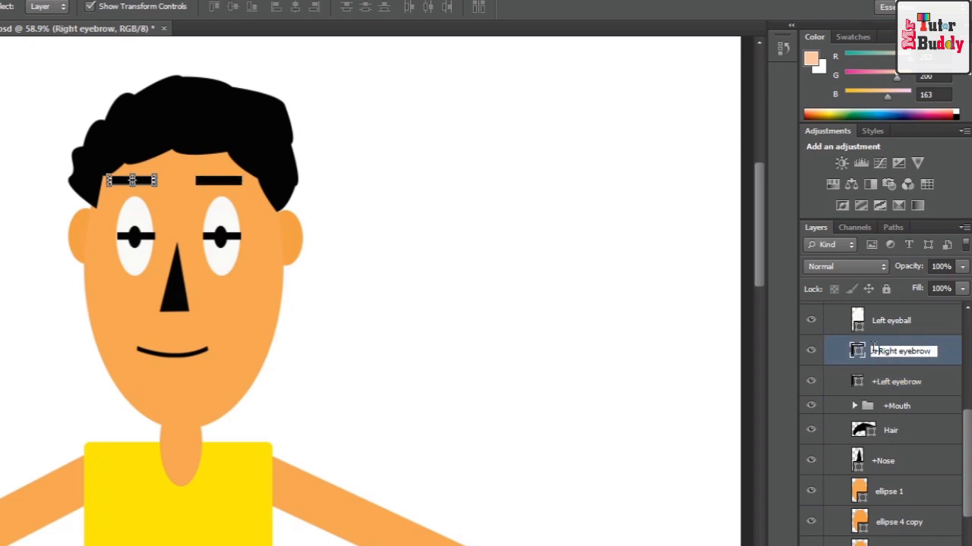
key(Return)
- Add a plus sign in front of the "Left pupil" layer name so it reads "+Left pupil"
scroll(874, 355, up, 1)
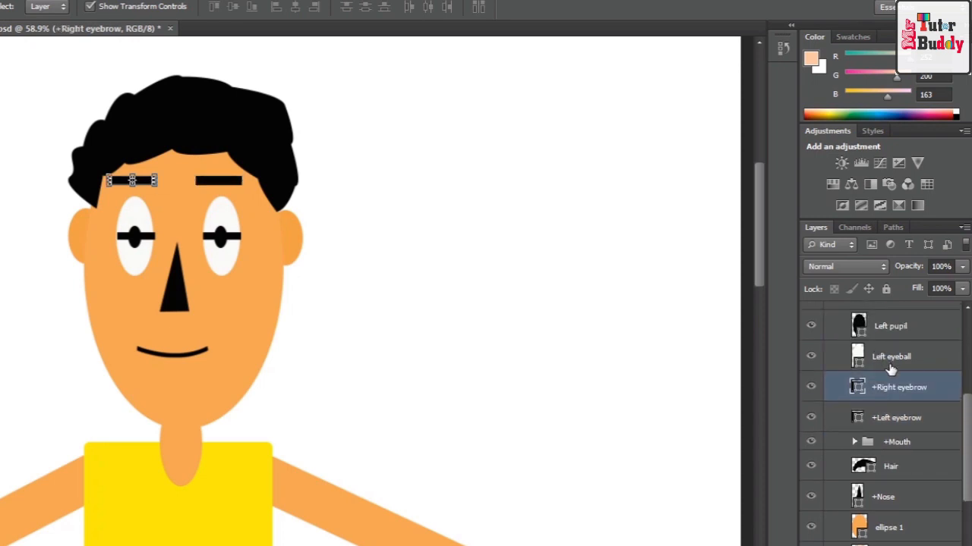
click(888, 358)
click(878, 328)
double_click(879, 326)
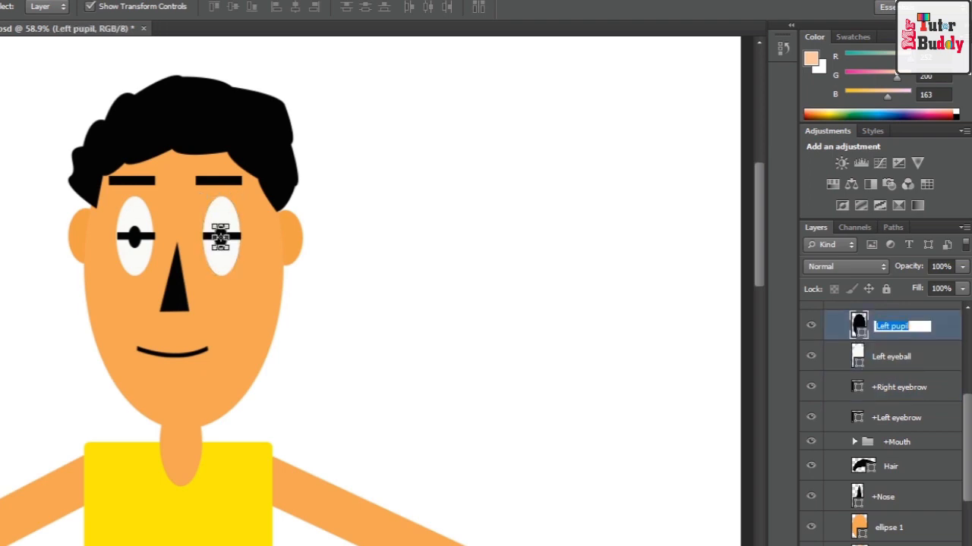
click(875, 326)
text(+)
key(Return)
- Add a plus sign in front of the "Right pupil" layer name so it reads "+Right pupil"
scroll(879, 332, up, 1)
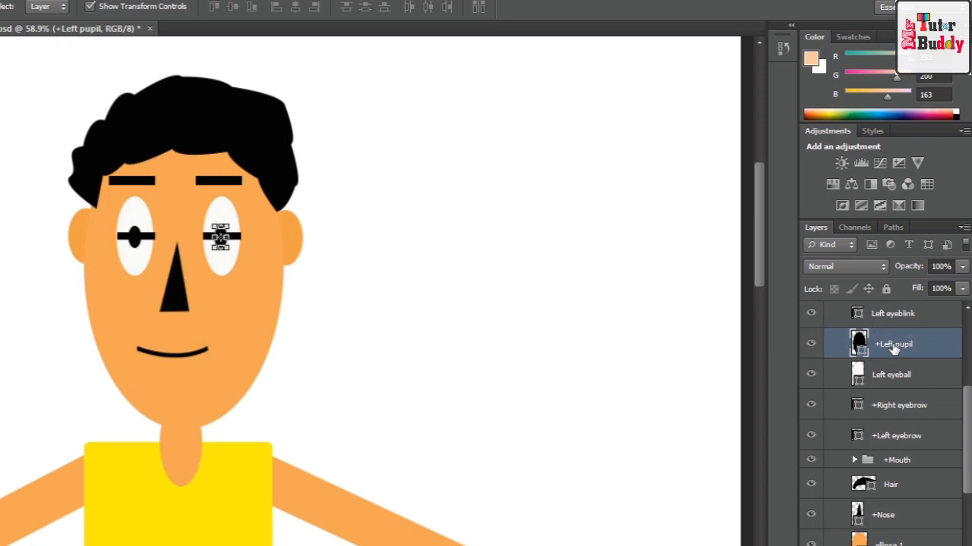
scroll(894, 351, up, 2)
scroll(895, 353, down, 2)
scroll(897, 410, up, 3)
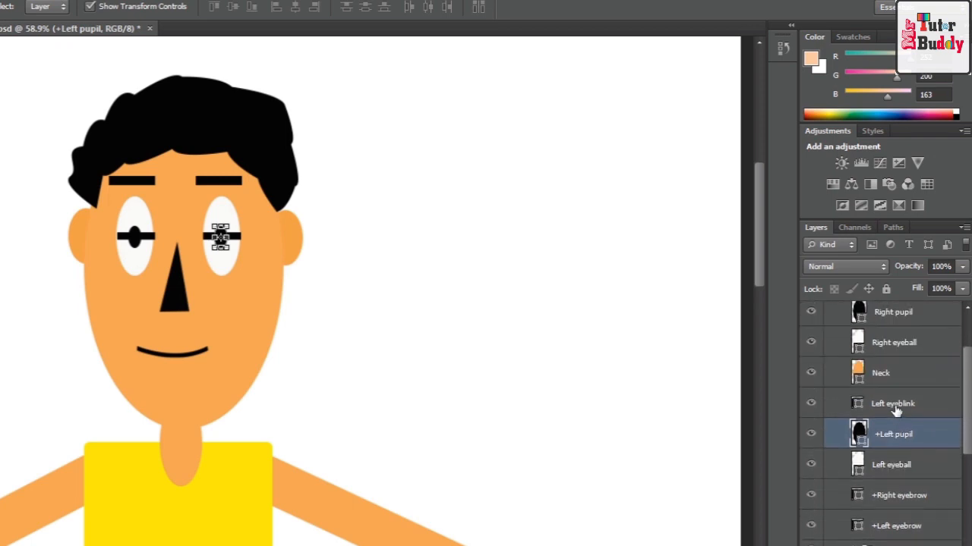
click(892, 315)
scroll(892, 341, up, 1)
double_click(887, 356)
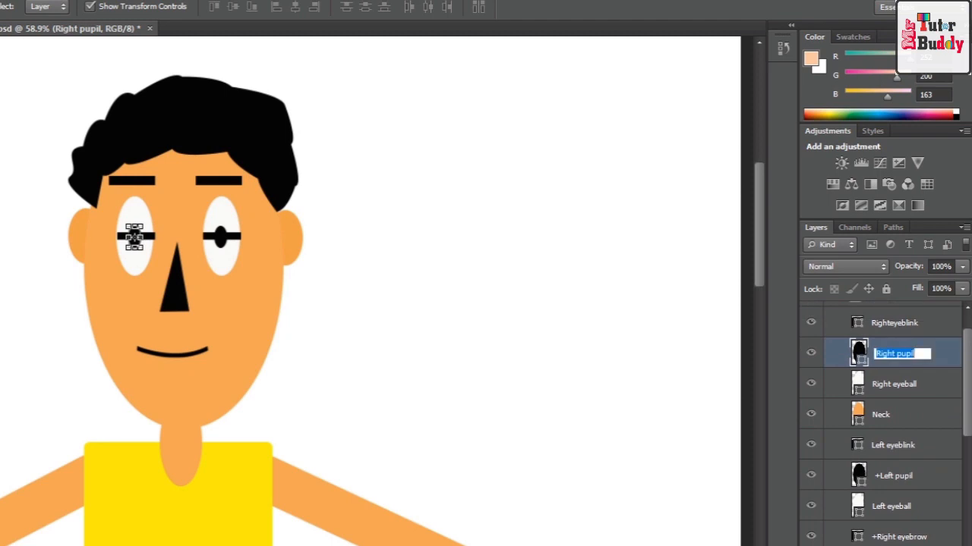
click(876, 354)
text(+)
key(Return)
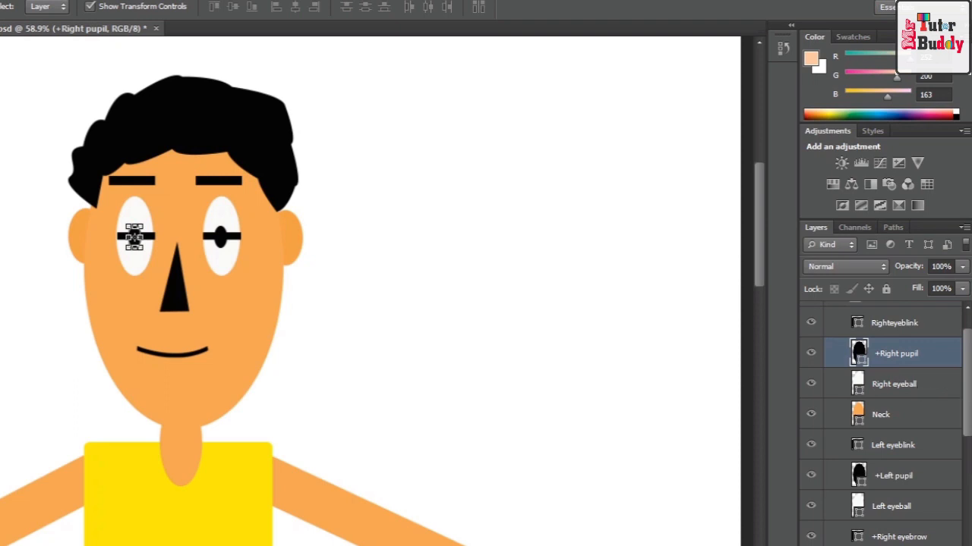
- Rename the "ellipse 1" layer, the large orange oval of the face, to "Background"
drag(970, 387, 958, 497)
click(908, 435)
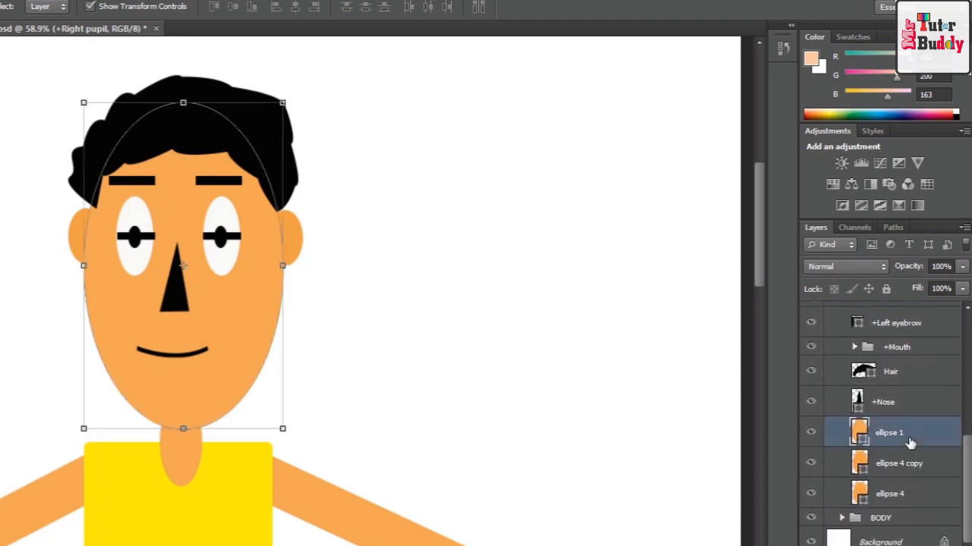
double_click(909, 435)
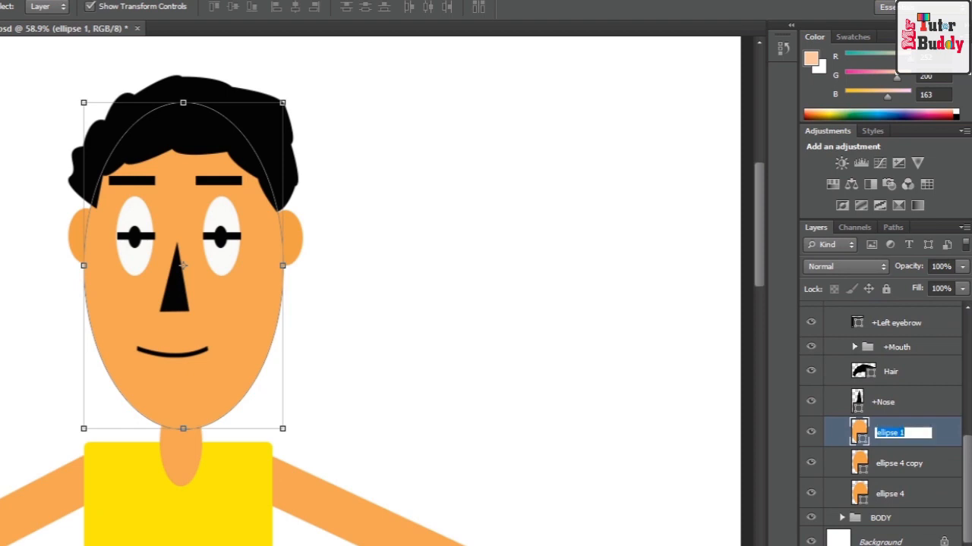
text(Background)
key(Return)
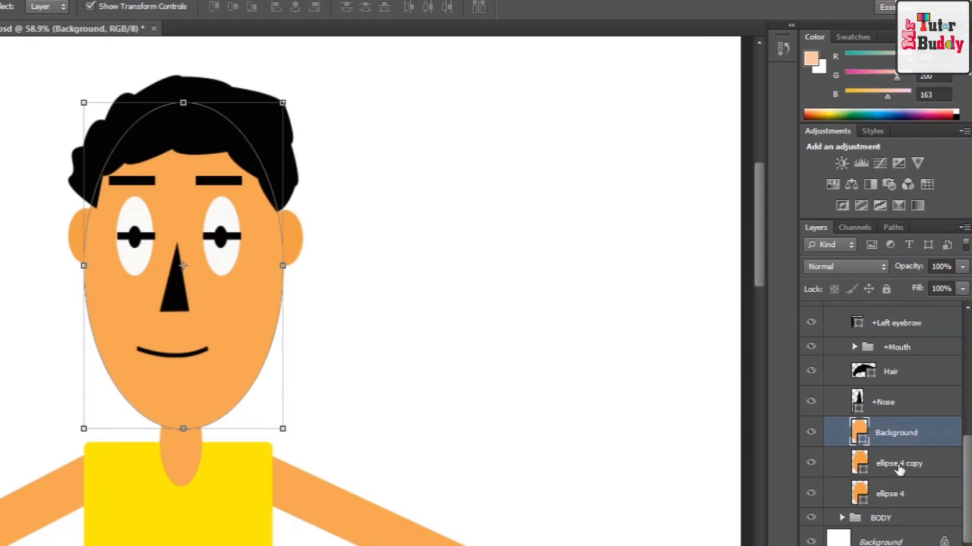
- Rename the "ellipse 4 copy" layer, the character's left ear, to "+Left ear"
click(899, 469)
double_click(899, 464)
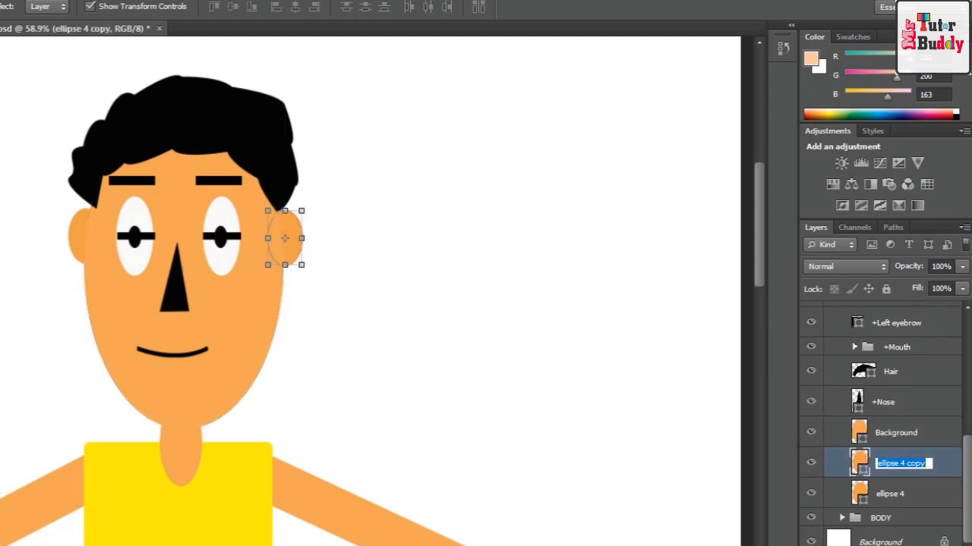
text(K)
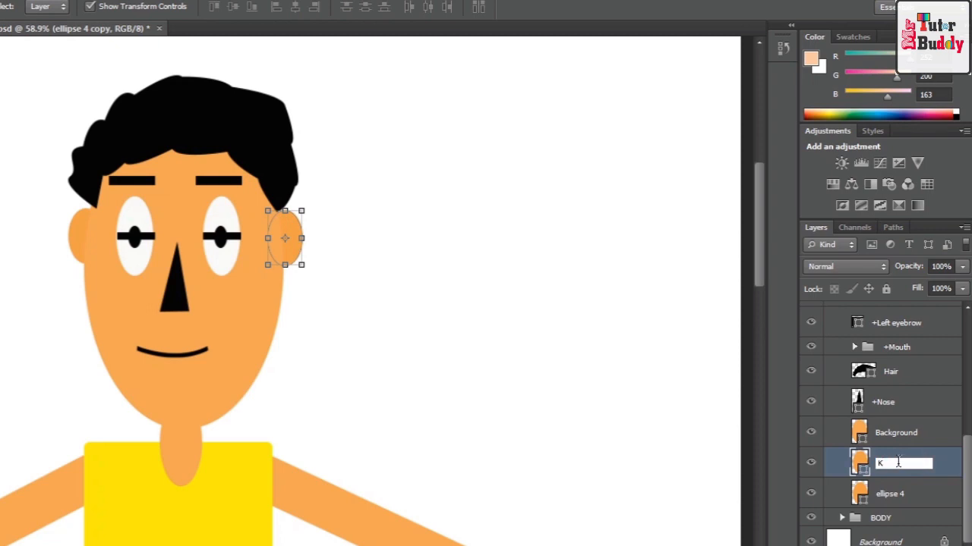
text(Left ear)
key(Return)
- Rename the "ellipse 4" layer, the character's right ear, to "+Right ear"
click(894, 493)
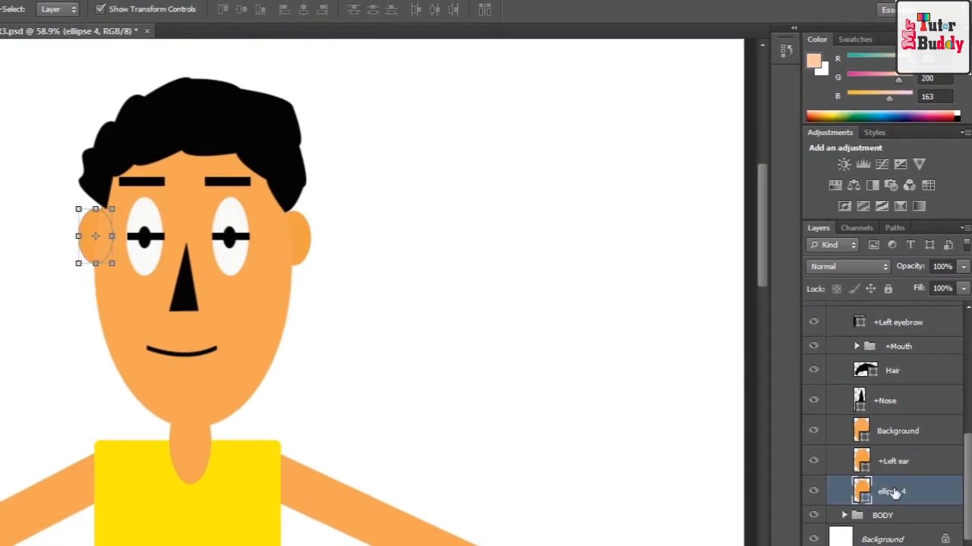
double_click(894, 493)
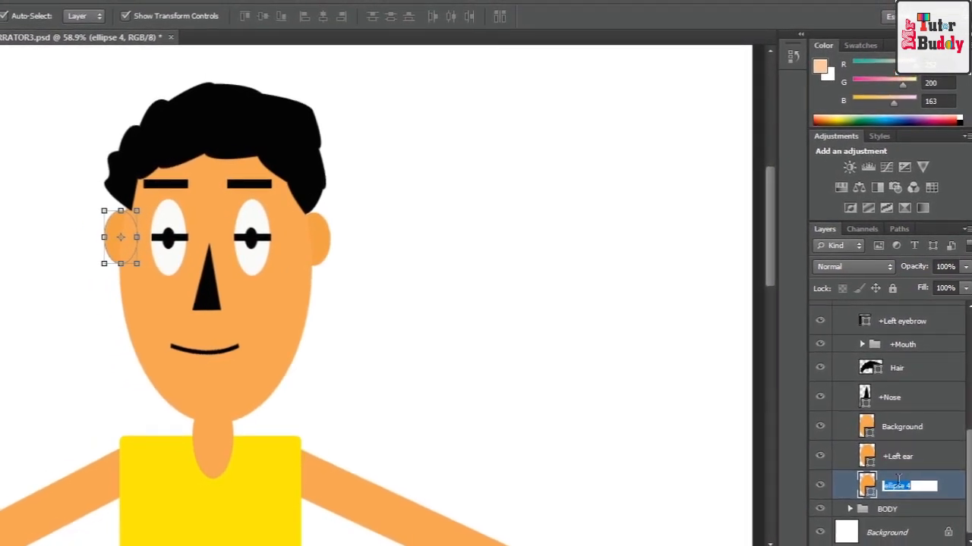
text(+Rig)
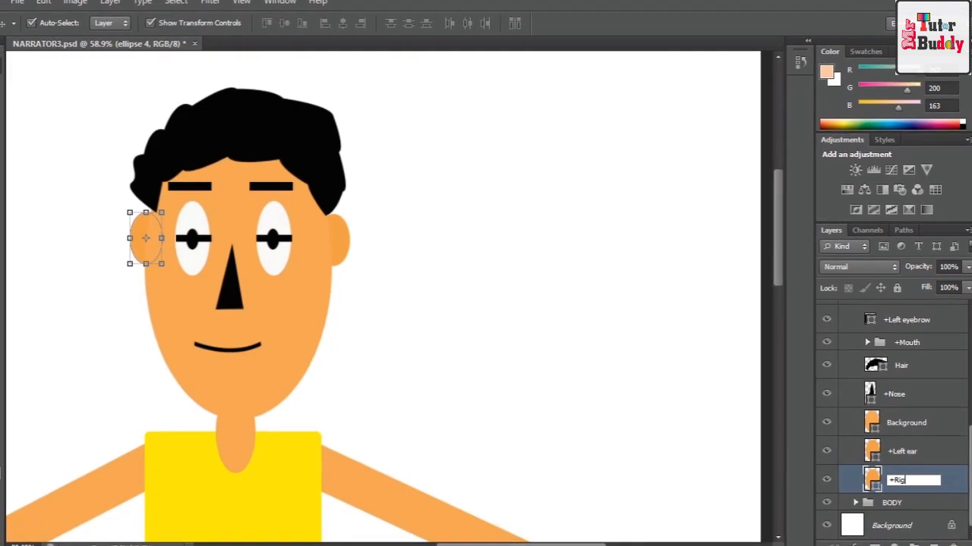
text(ht ear)
key(Return)
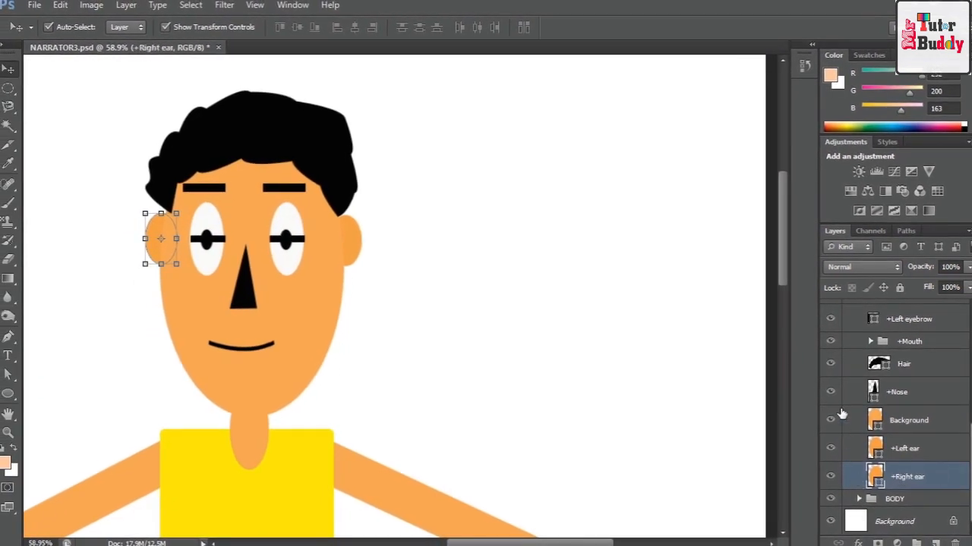
- Expand the BODY layer group to list the layers of the character's torso, arms and legs
click(895, 498)
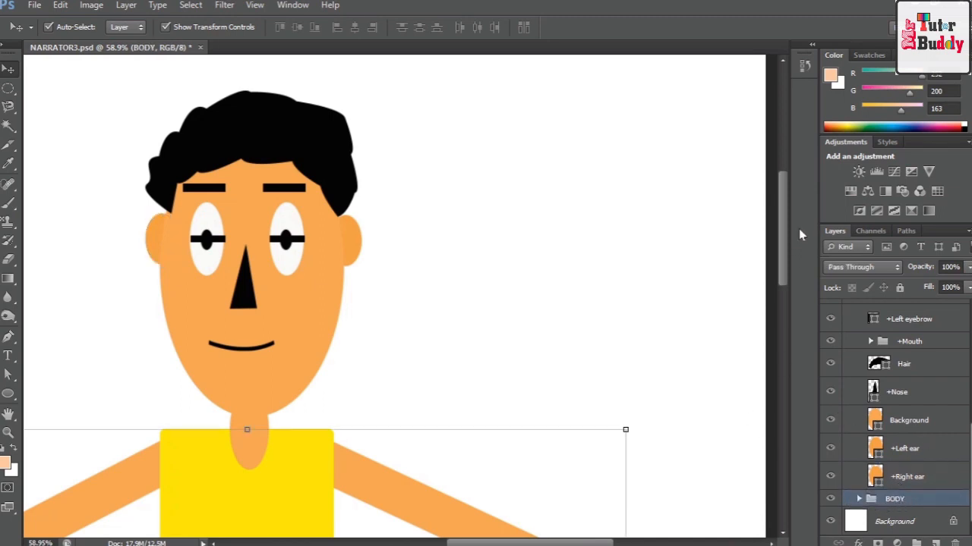
drag(783, 225, 783, 293)
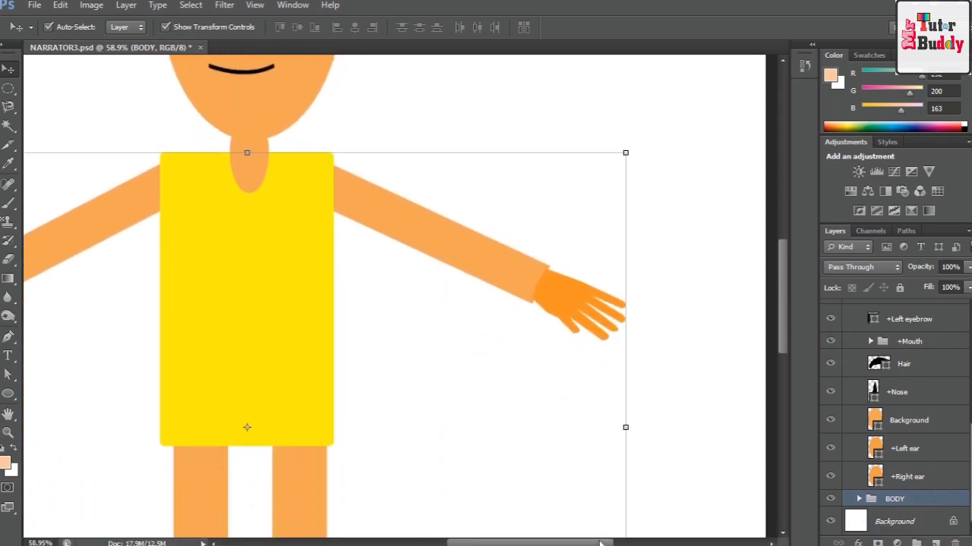
drag(586, 544, 571, 543)
scroll(591, 394, right, 3)
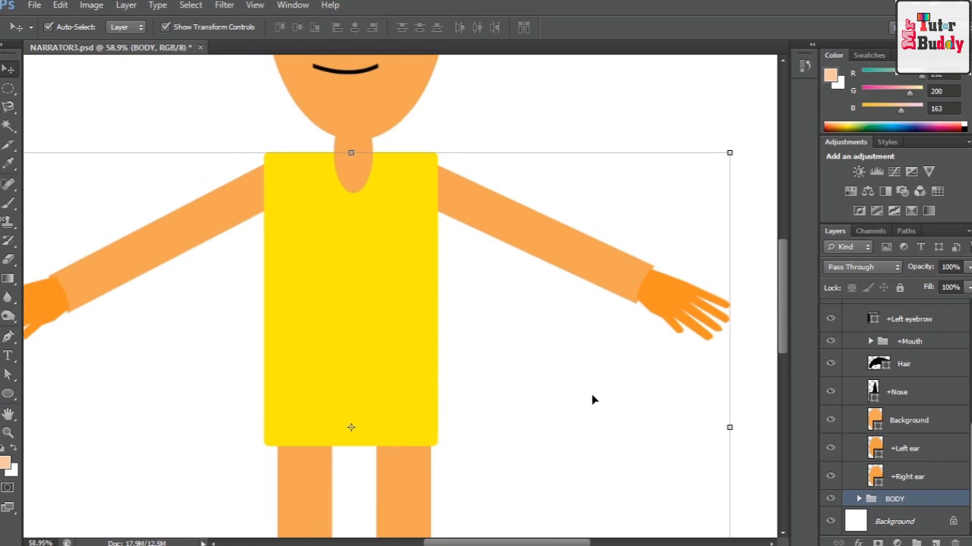
scroll(592, 395, down, 2)
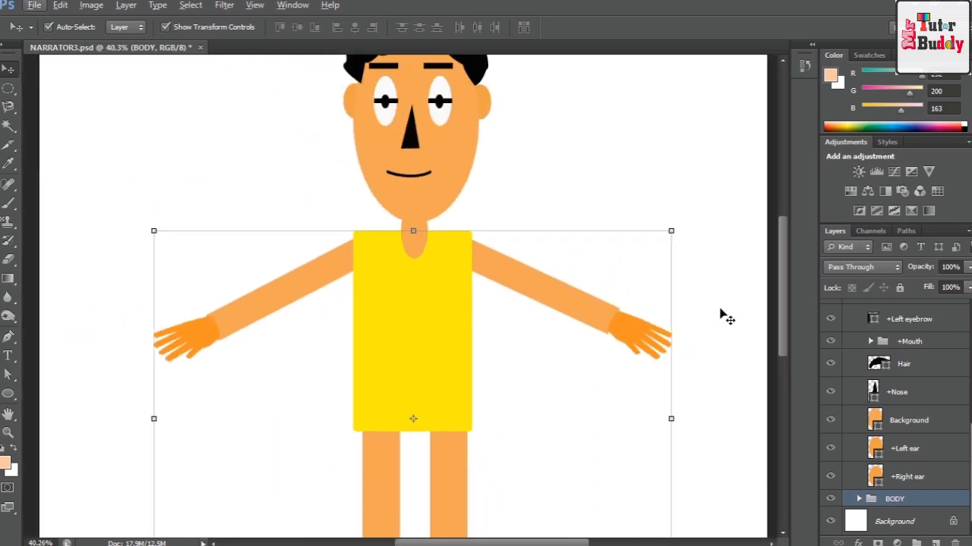
drag(780, 289, 777, 327)
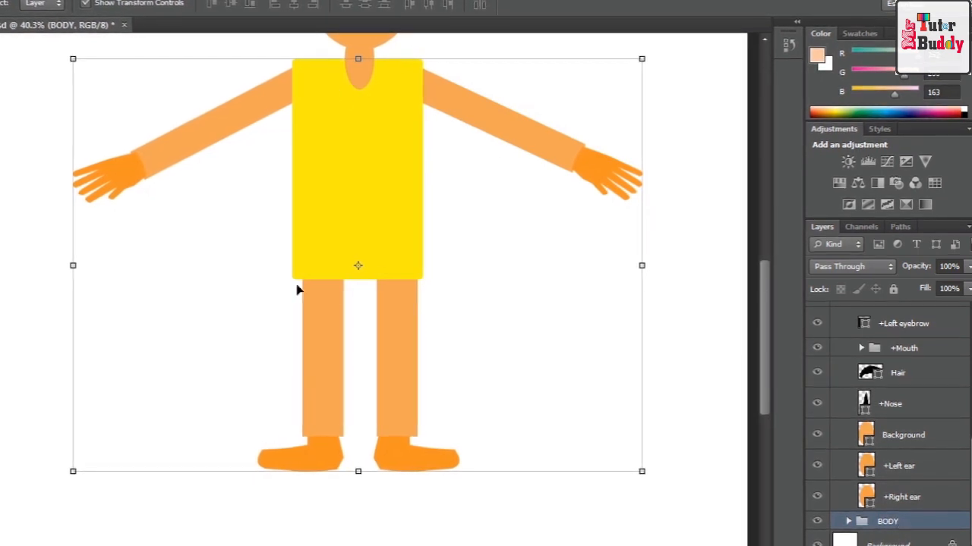
click(848, 523)
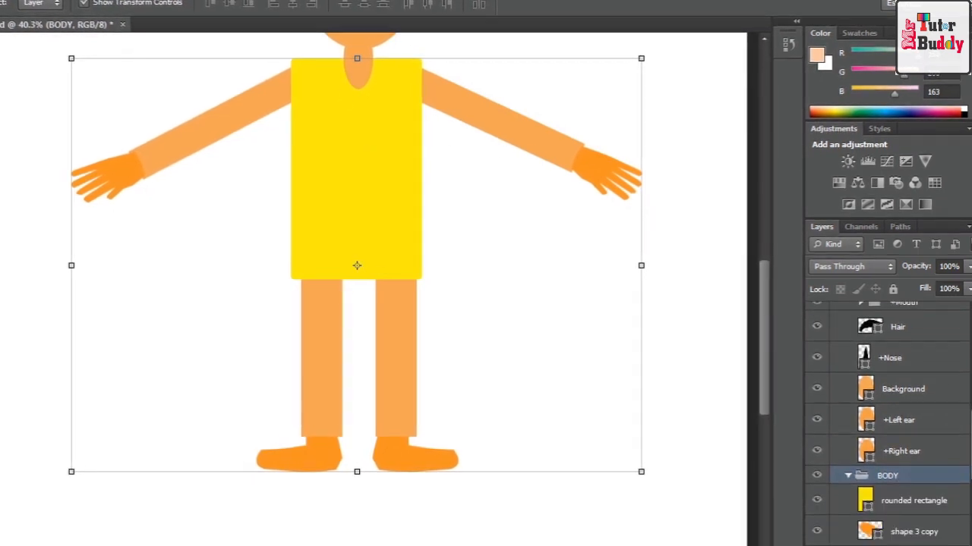
- Rename the "rounded rectangle" layer, the yellow body shape in the BODY group, to "Torso"
scroll(964, 417, down, 3)
click(908, 406)
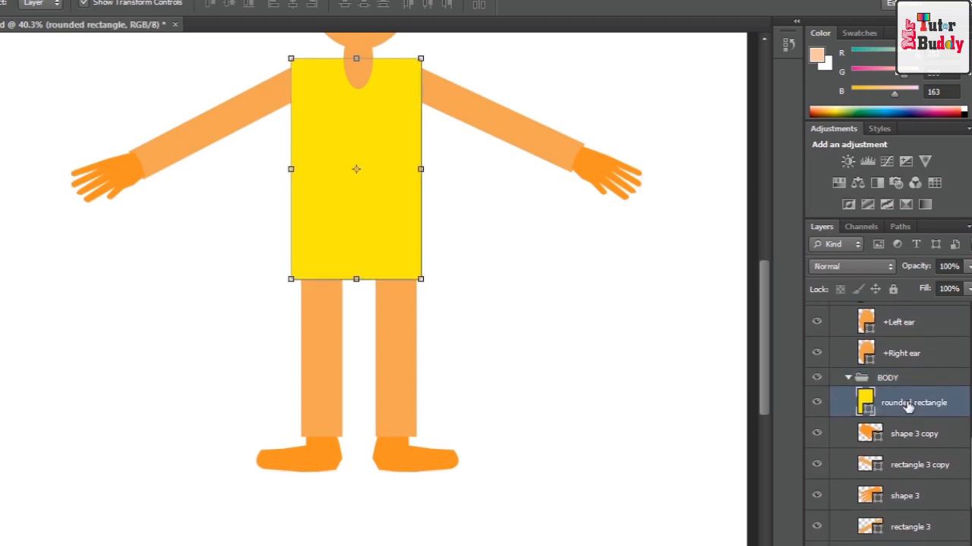
double_click(909, 405)
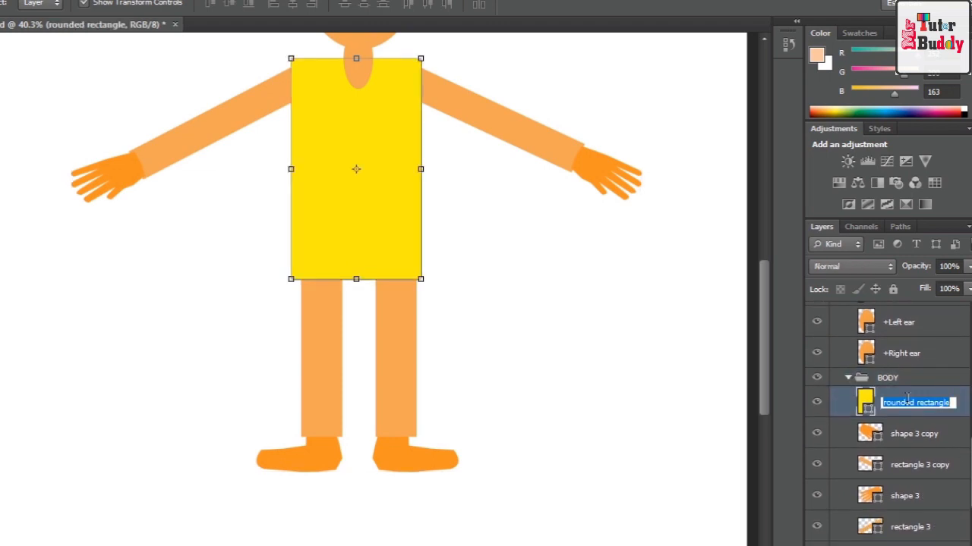
text(Torso)
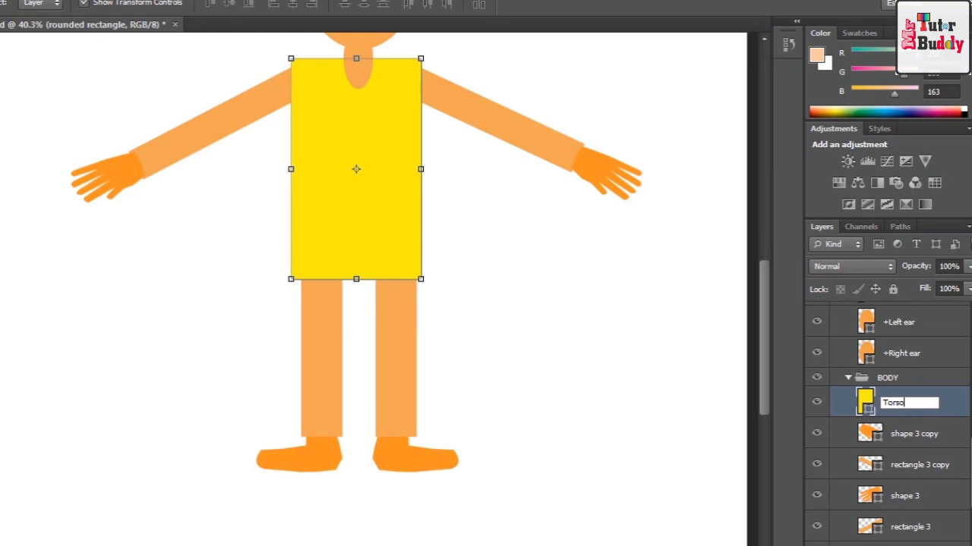
key(Return)
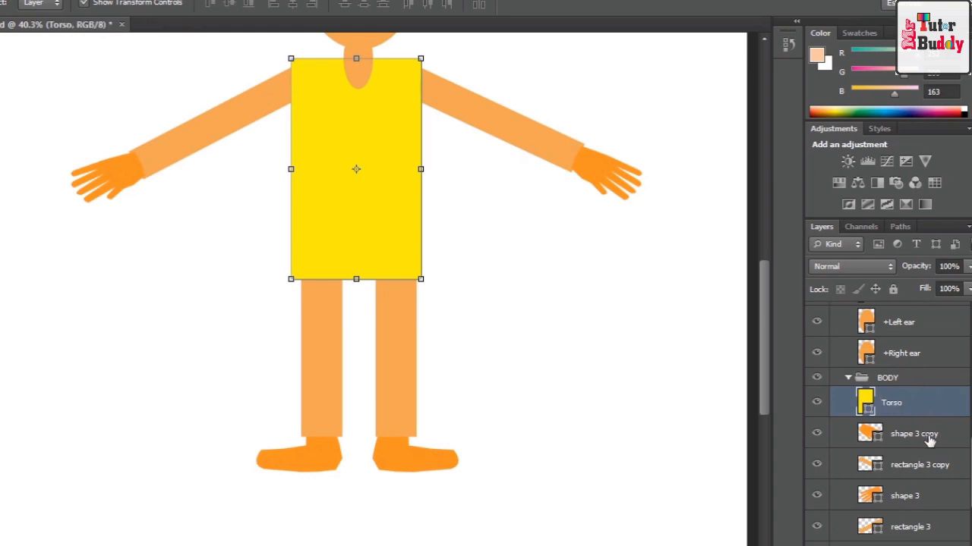
- Rename the "shape 3 copy" layer, the character's left hand, to "Left hand"
click(930, 440)
double_click(930, 439)
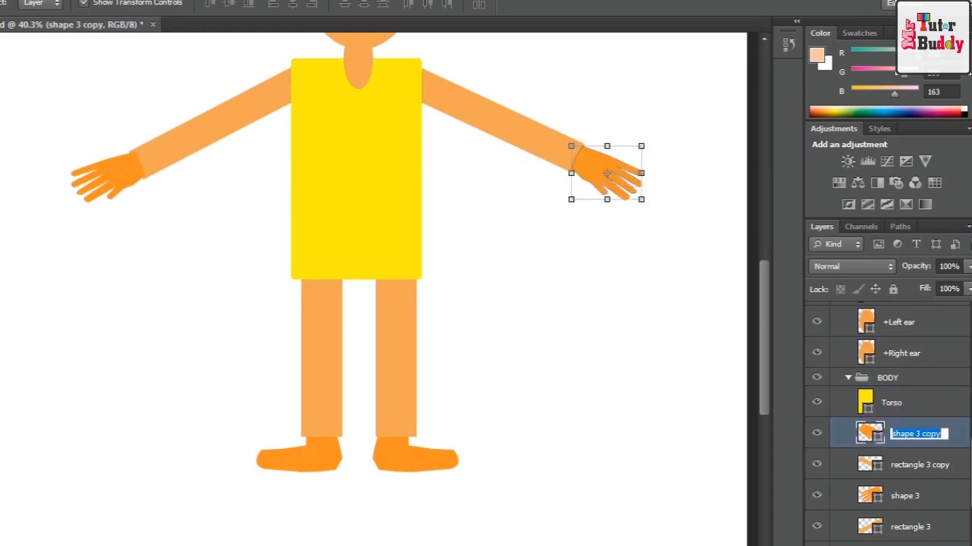
text(Left hand)
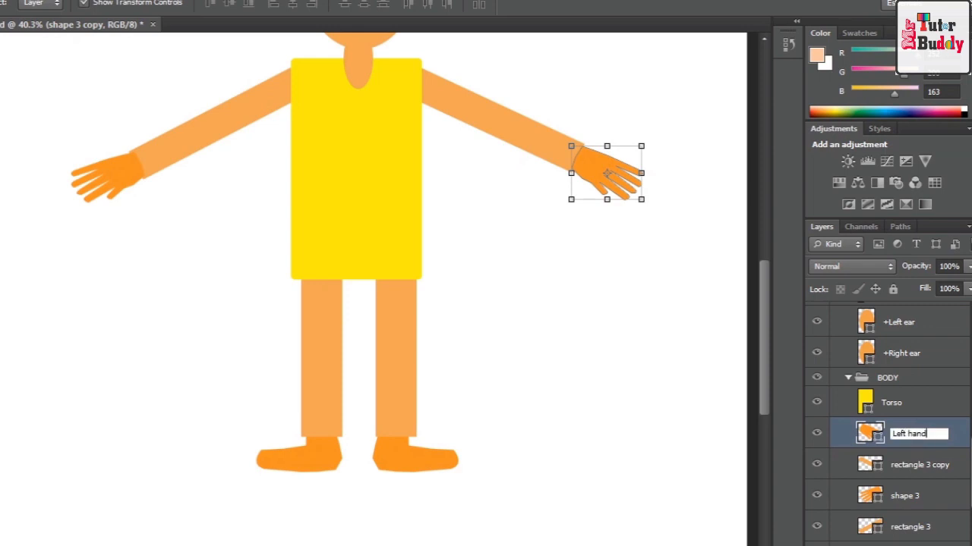
key(Return)
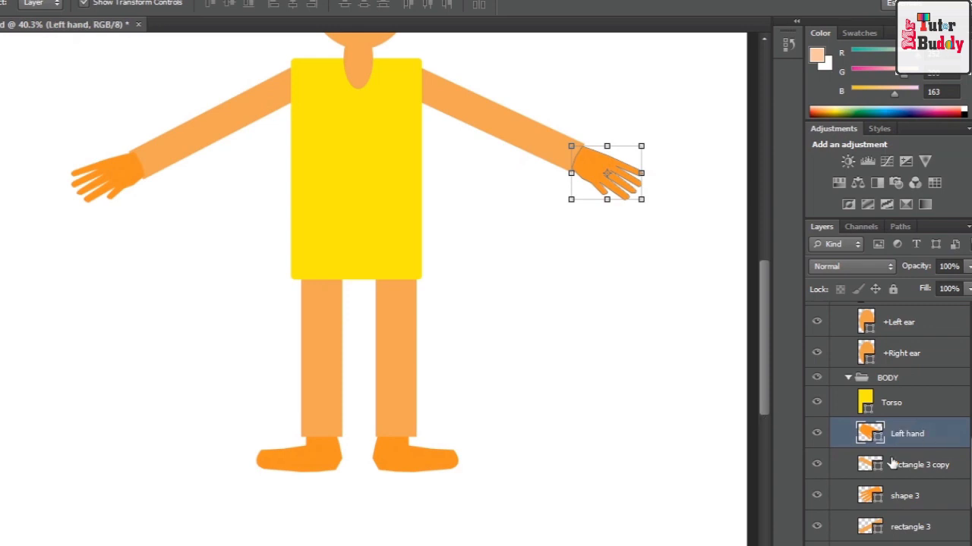
- Rename the "rectangle 3 copy" layer, the character's left arm, to "Left arm"
click(916, 467)
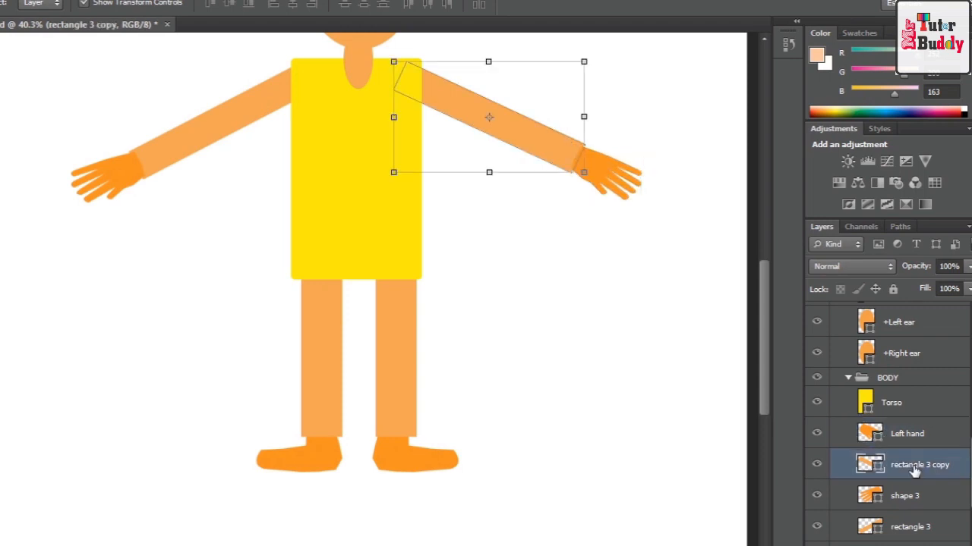
double_click(915, 467)
text(Left arm)
key(Return)
- Rename the "shape 3" layer, the character's right hand, to "Right hand"
click(924, 507)
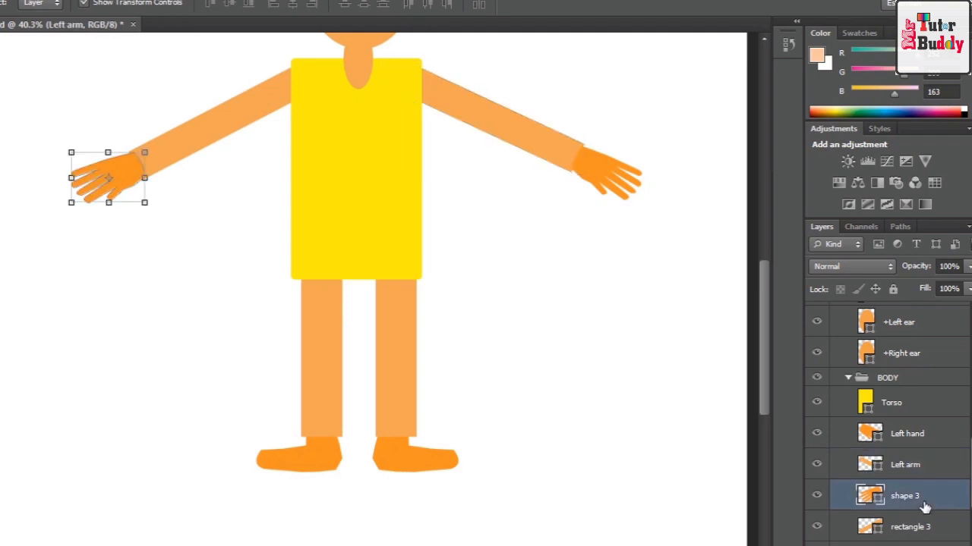
double_click(924, 506)
text(R)
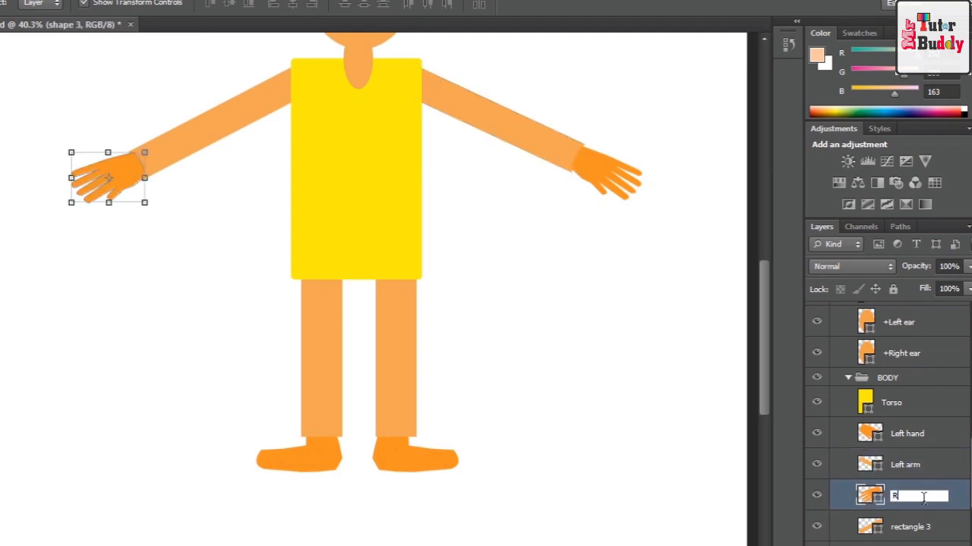
text(ight hand)
key(Return)
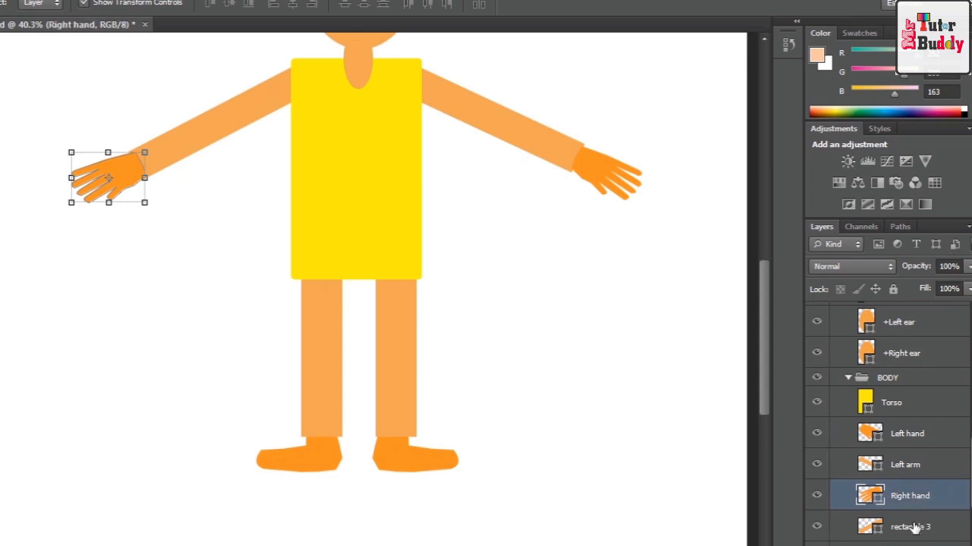
- Rename the "rectangle 3" layer, the character's right arm, to "Right arm"
click(914, 528)
double_click(914, 527)
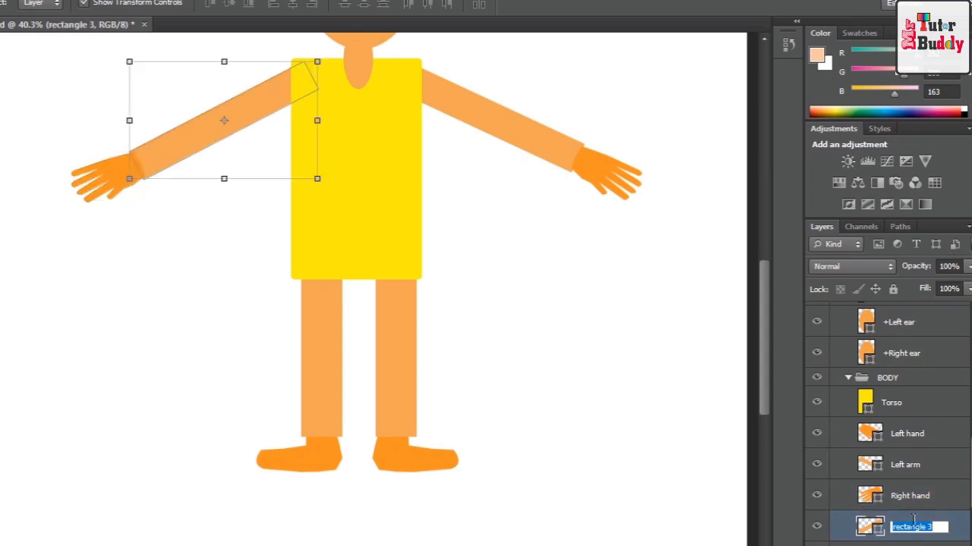
text(Right arm)
key(Return)
- Rename the "rectangle 4 copy" layer, the character's left leg, to "Left leg"
scroll(911, 522, down, 2)
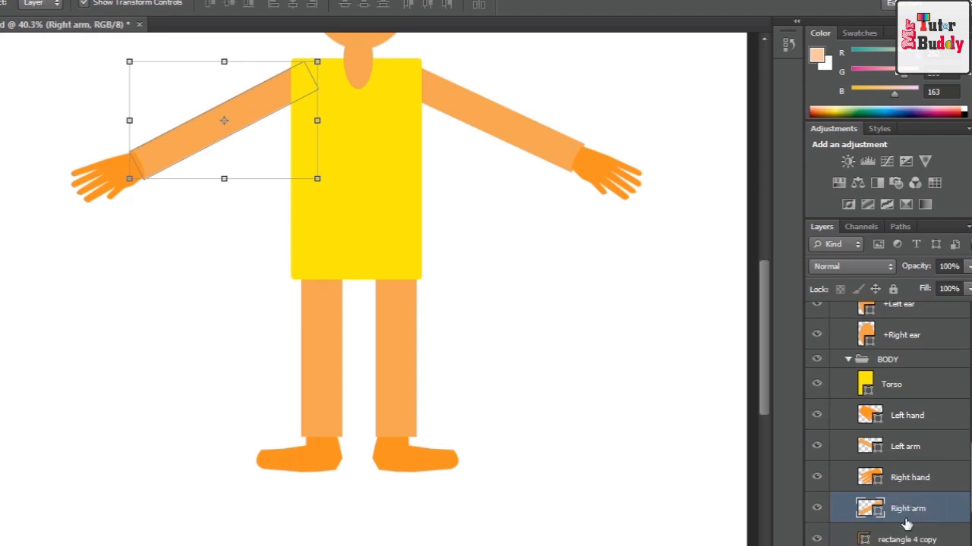
click(911, 487)
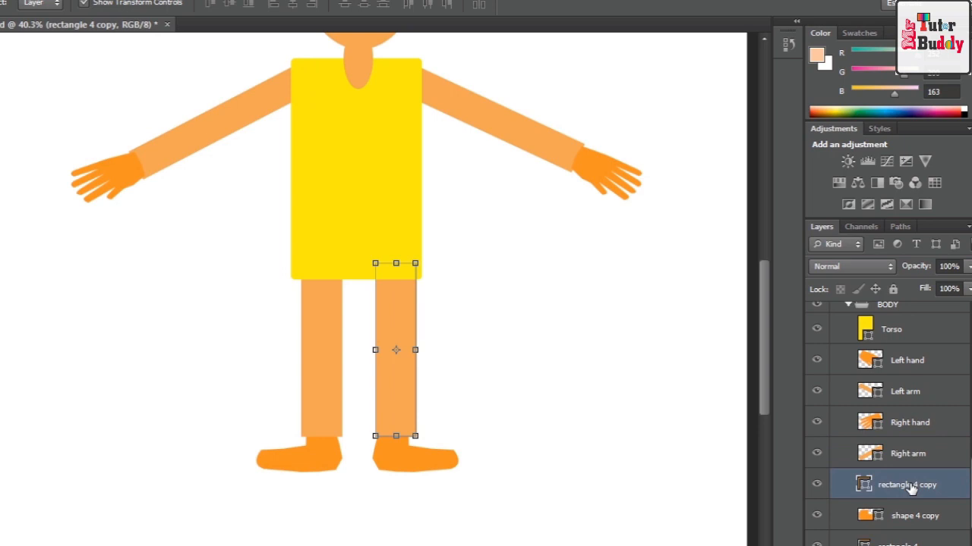
double_click(911, 487)
text(Left)
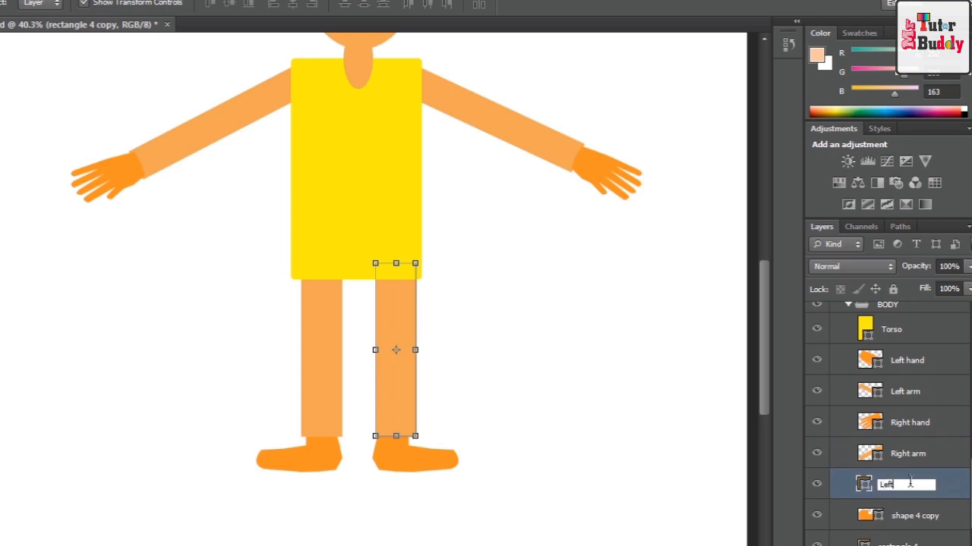
text( leg)
key(Return)
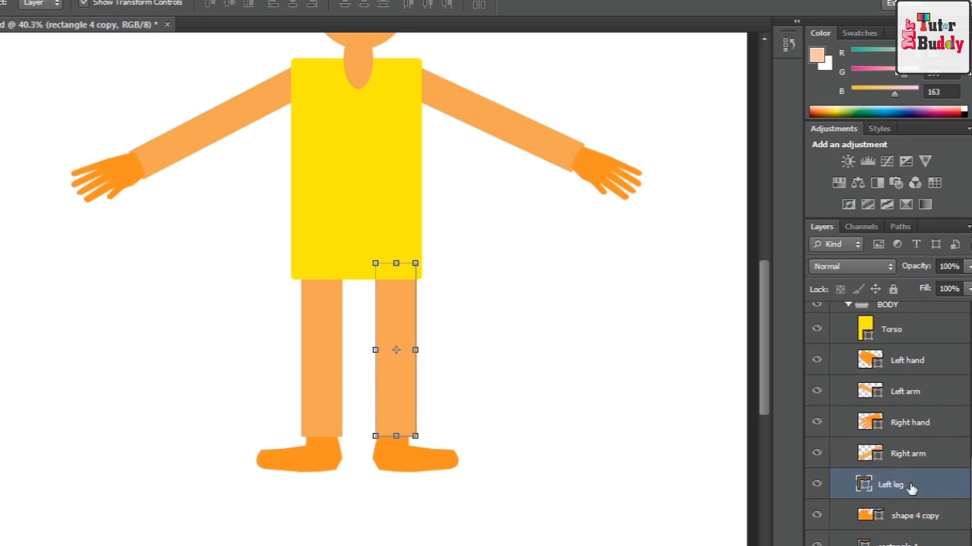
- Rename the "shape 4 copy" layer, the character's left foot, to "Left foot"
click(921, 515)
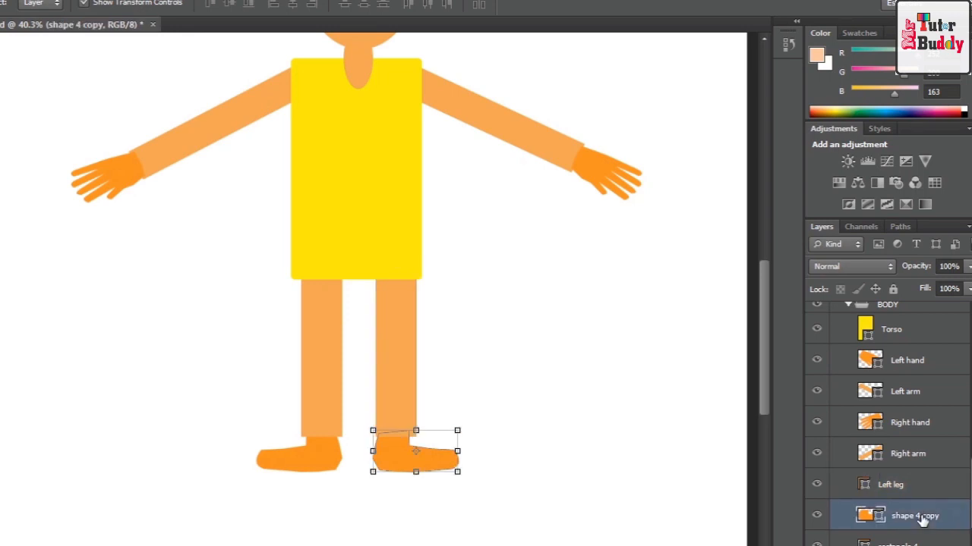
double_click(921, 515)
key(BackSpace)
text(Left)
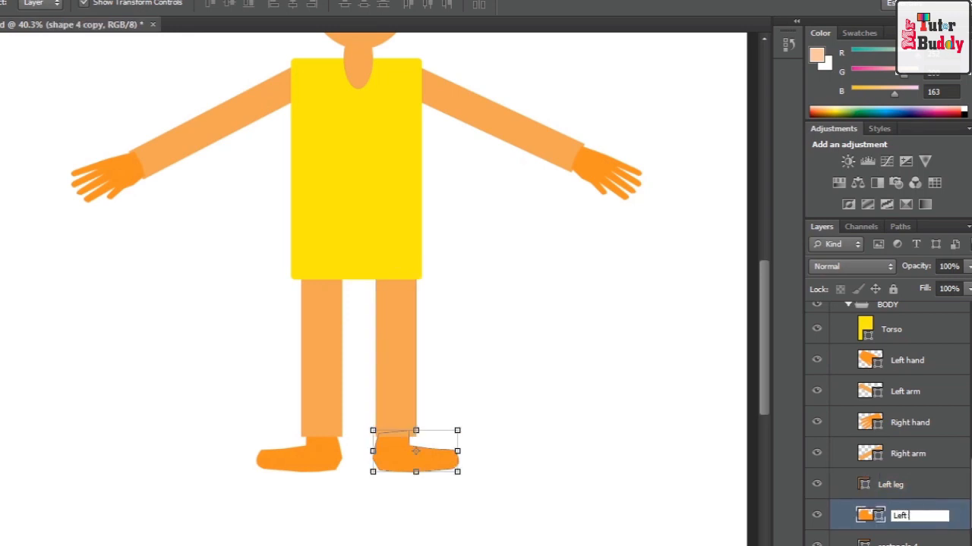
text( foot)
key(Return)
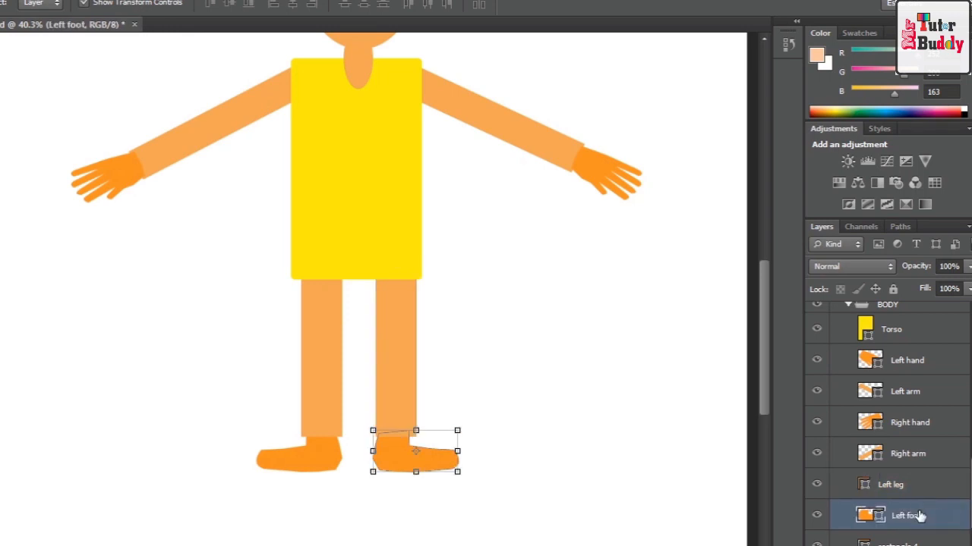
- Rename the "rectangle 4" layer, the character's right leg, to "Right leg"
scroll(926, 497, down, 2)
click(914, 493)
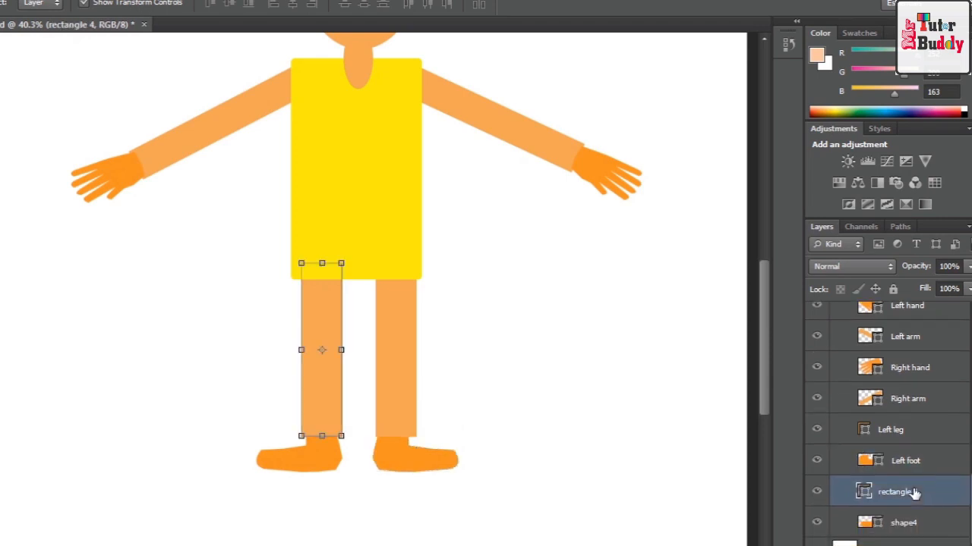
double_click(915, 492)
text(Right leg)
key(Return)
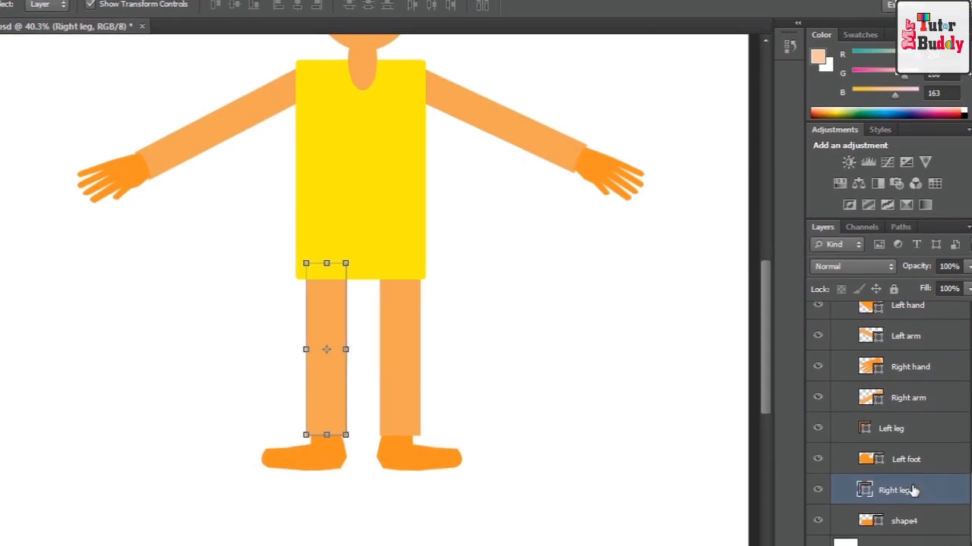
- Rename the "shape4" layer, the character's right foot, to "Right foot"
click(904, 508)
double_click(905, 507)
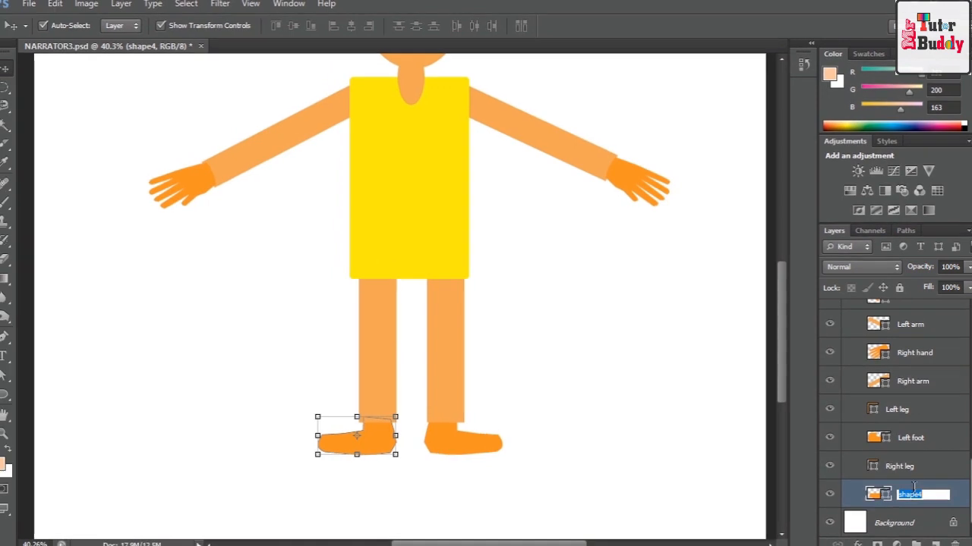
text(Right foot)
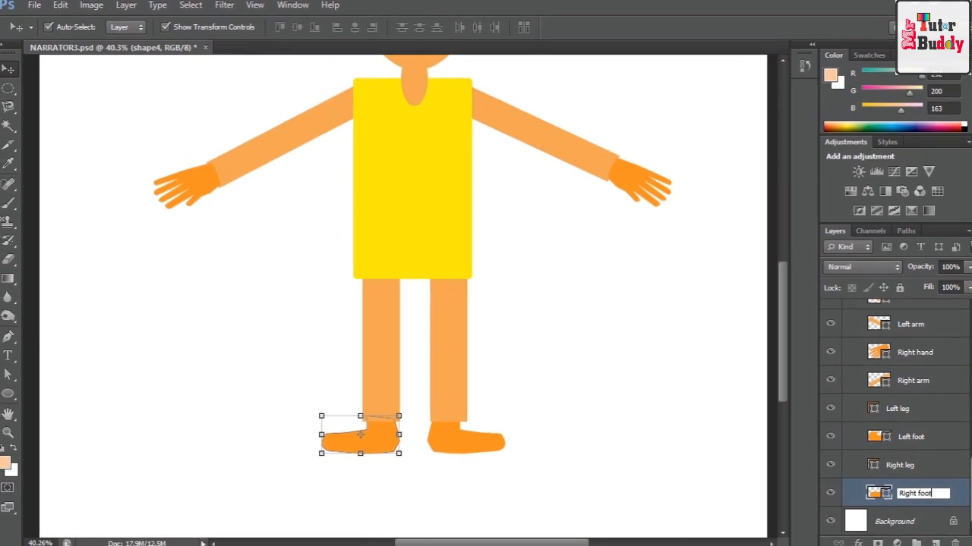
key(Return)
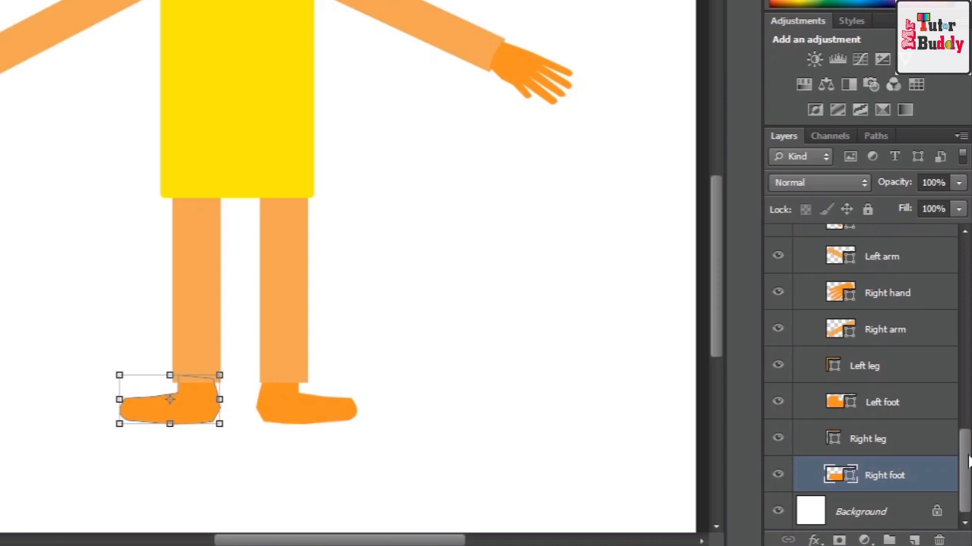
- Create a new layer group above the "Right eyeball" layer in the HEAD group and name it "+Right eye"
scroll(969, 467, up, 2)
scroll(861, 376, up, 10)
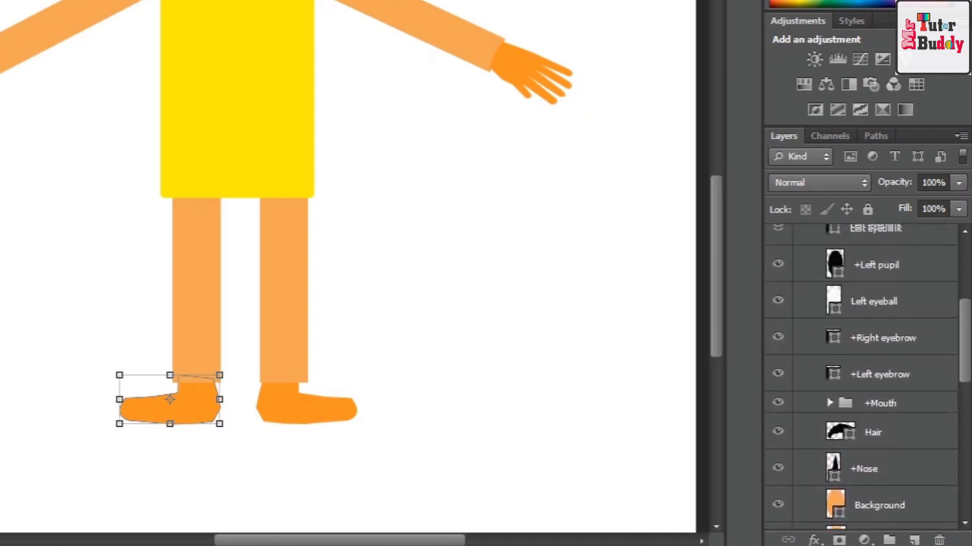
scroll(895, 268, up, 4)
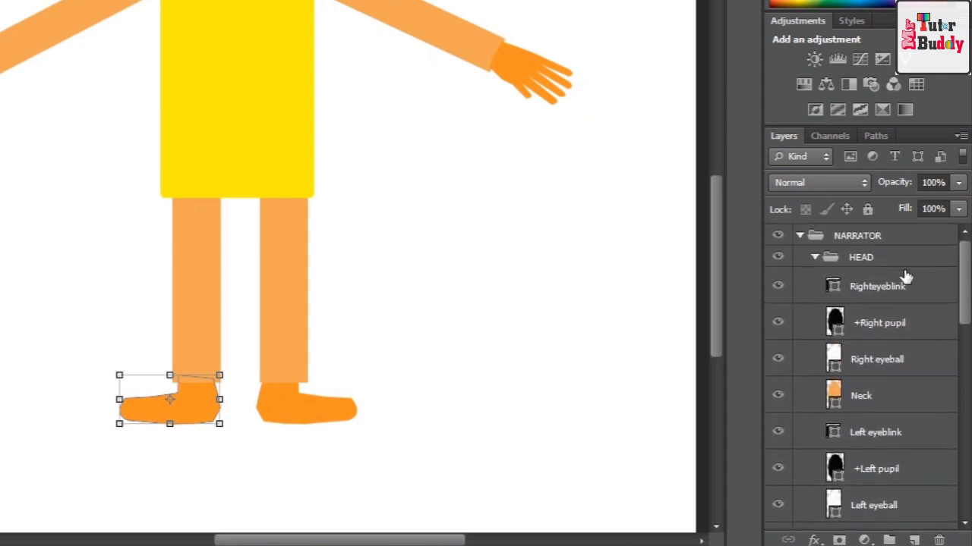
click(896, 267)
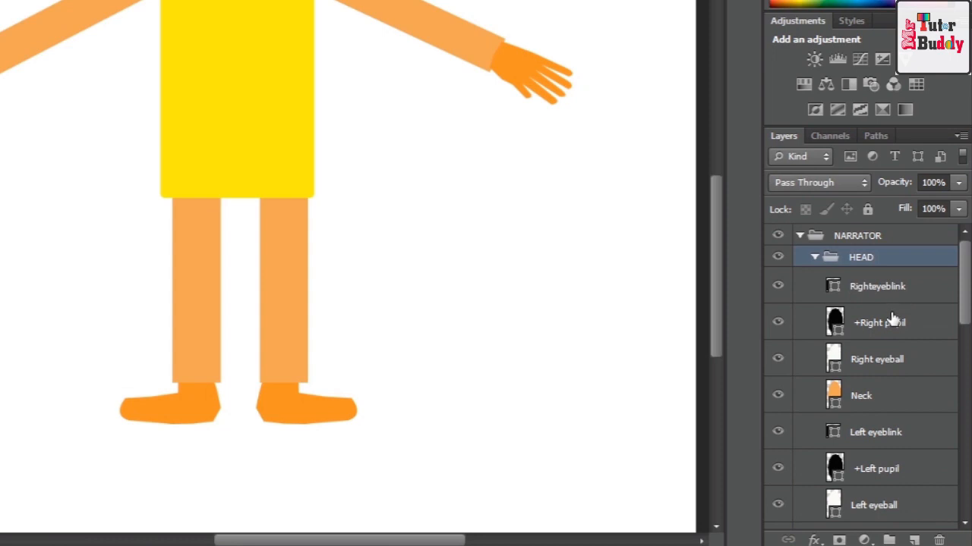
click(893, 365)
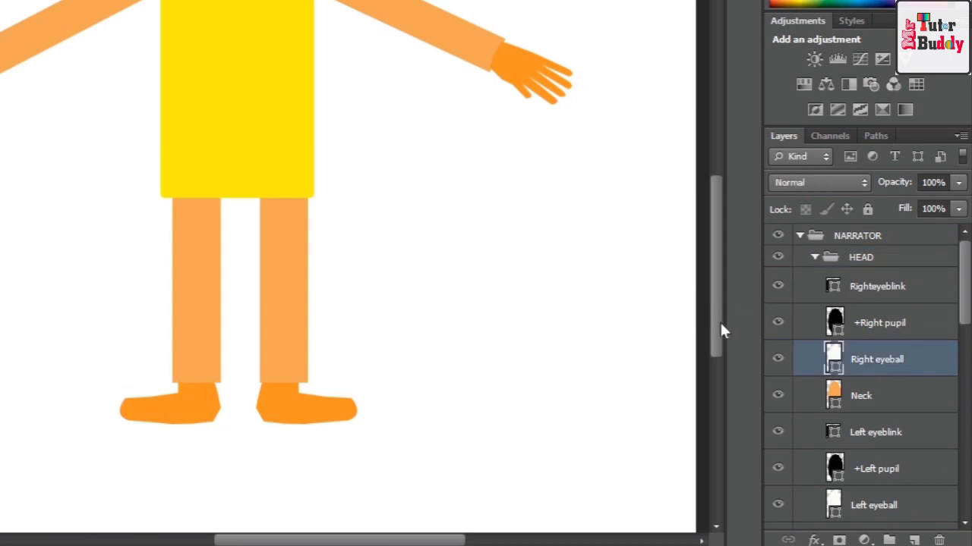
scroll(716, 320, up, 1)
drag(715, 318, 738, 244)
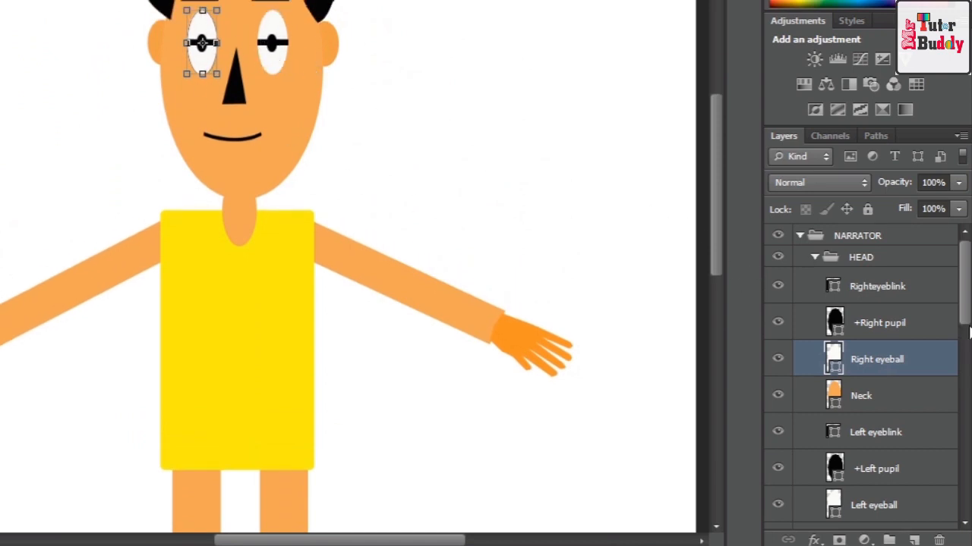
click(888, 540)
double_click(881, 353)
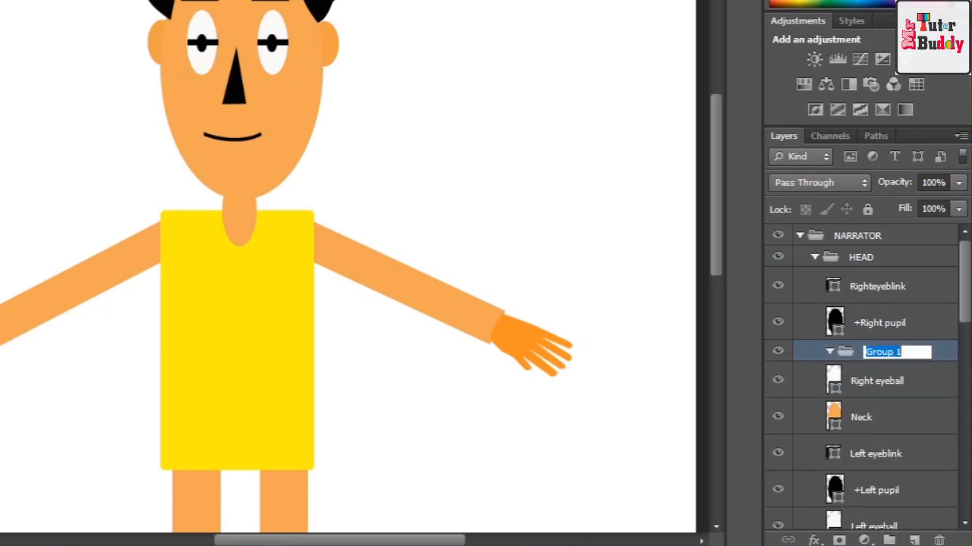
text(+Right eye)
key(Return)
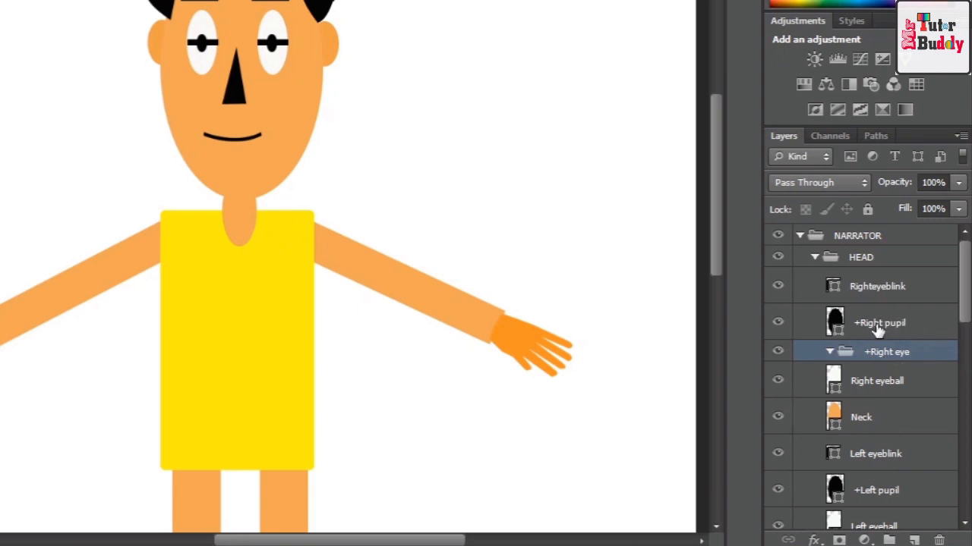
- Move the "Righteyeblink", "+Right pupil" and "Right eyeball" layers together into the "+Right eye" group
click(878, 328)
shift+click(884, 292)
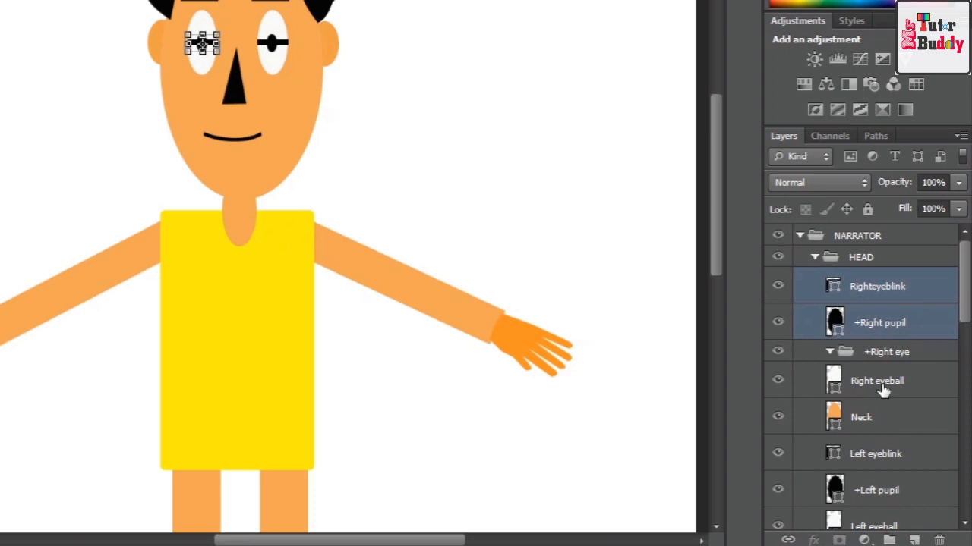
ctrl+click(881, 388)
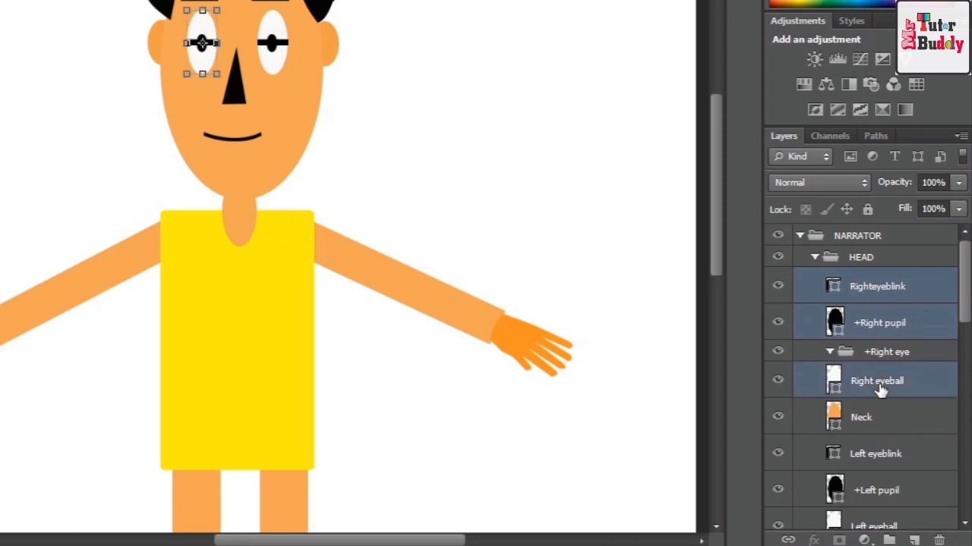
drag(880, 387, 883, 353)
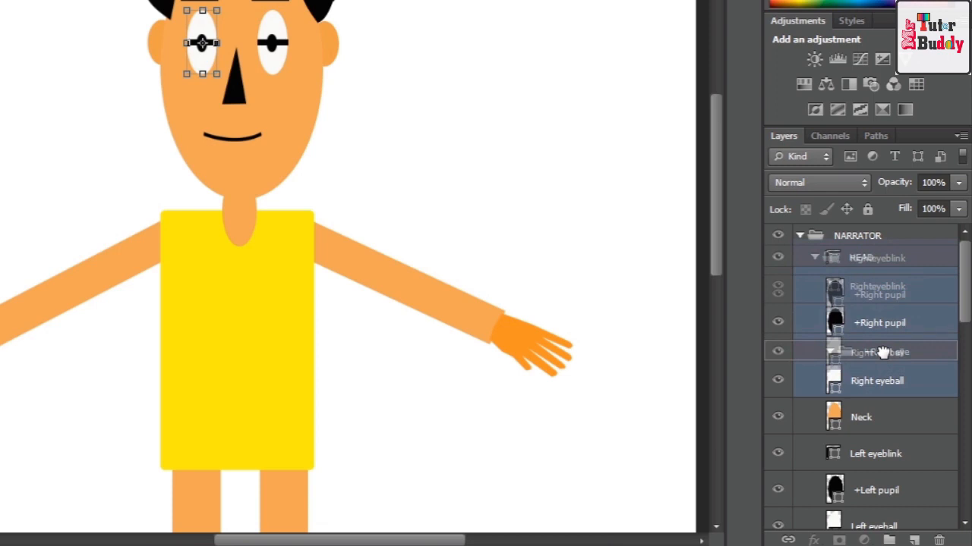
drag(882, 353, 884, 354)
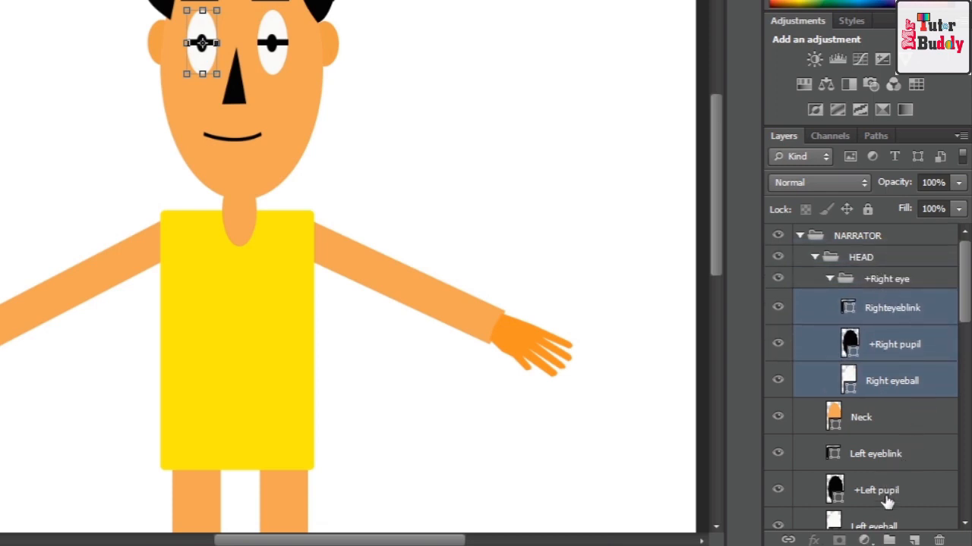
- Create a new layer group above the "Righteyeblink" layer in the "+Right eye" group and name it "+Left eye"
click(890, 541)
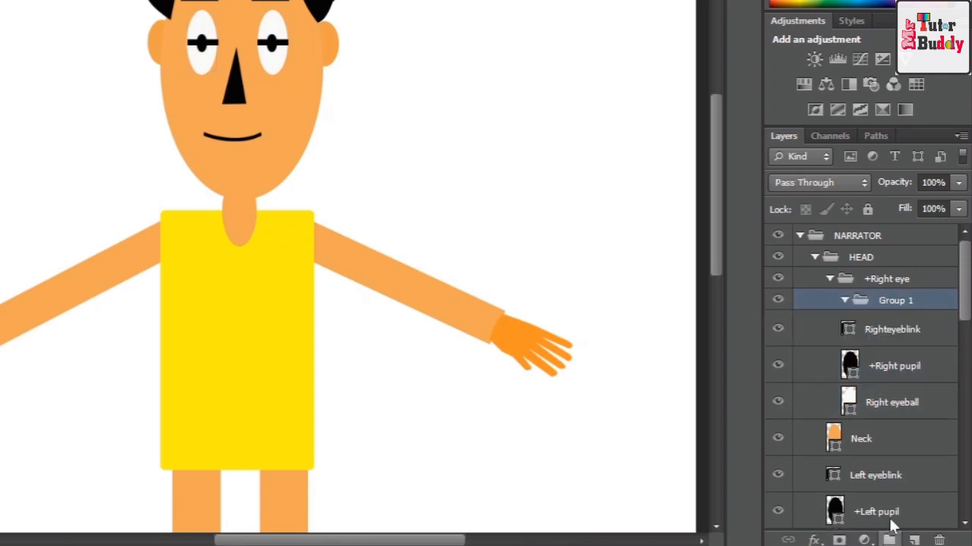
double_click(896, 300)
text(+Left eye)
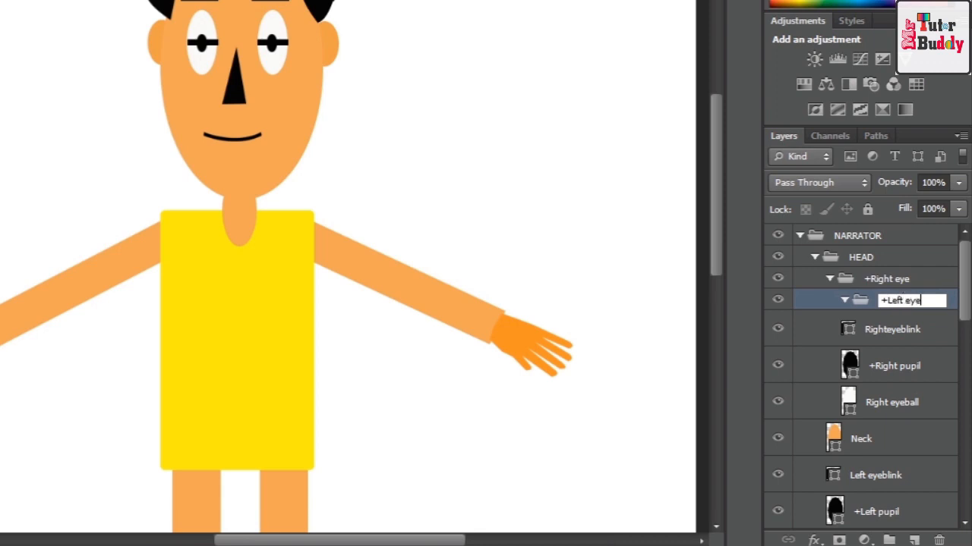
key(Return)
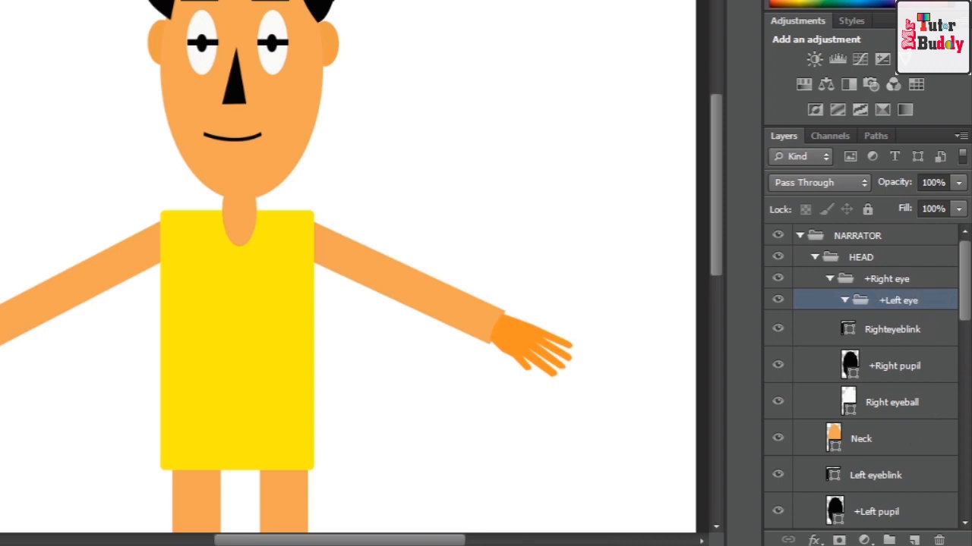
- Move the "Left eyeblink", "+Left pupil" and "Left eyeball" layers together into the "+Left eye" group
scroll(967, 304, down, 1)
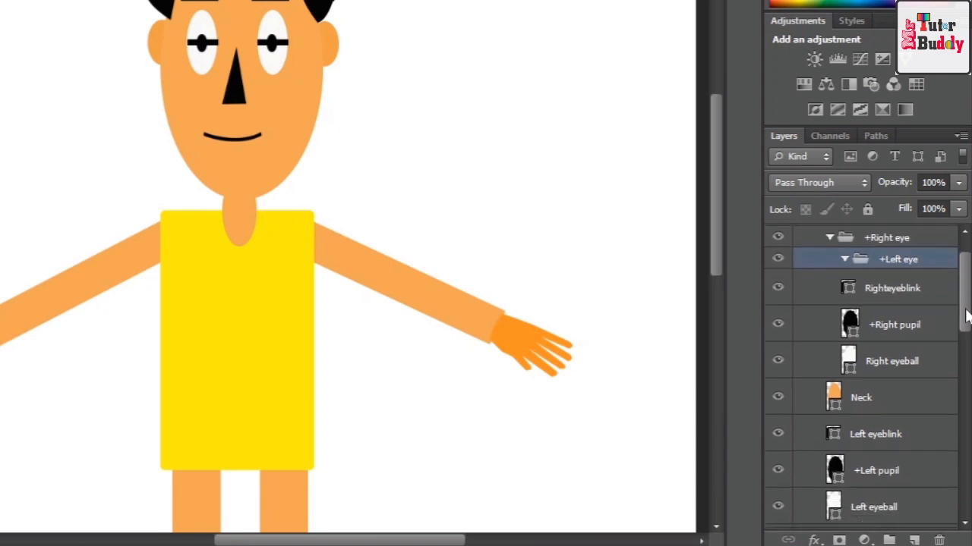
click(907, 434)
shift+click(889, 483)
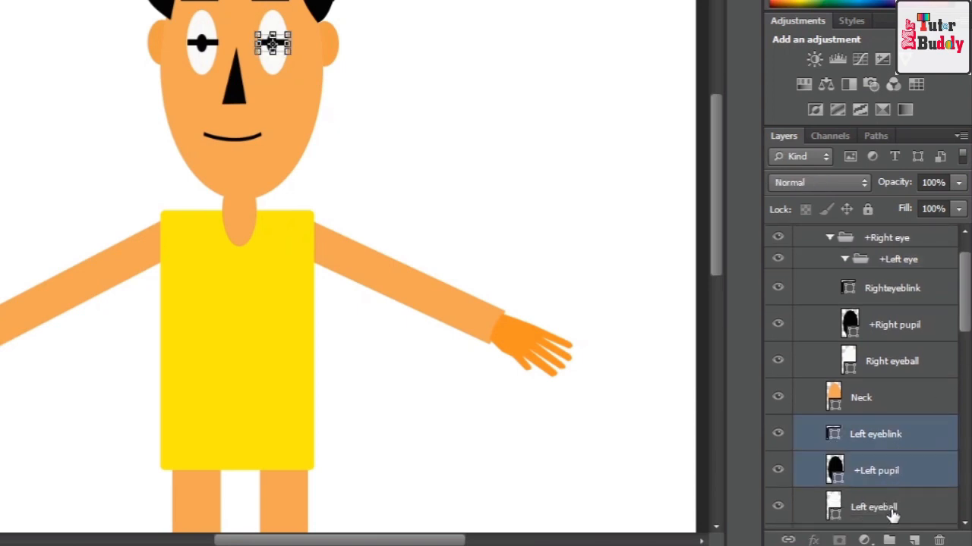
shift+click(888, 512)
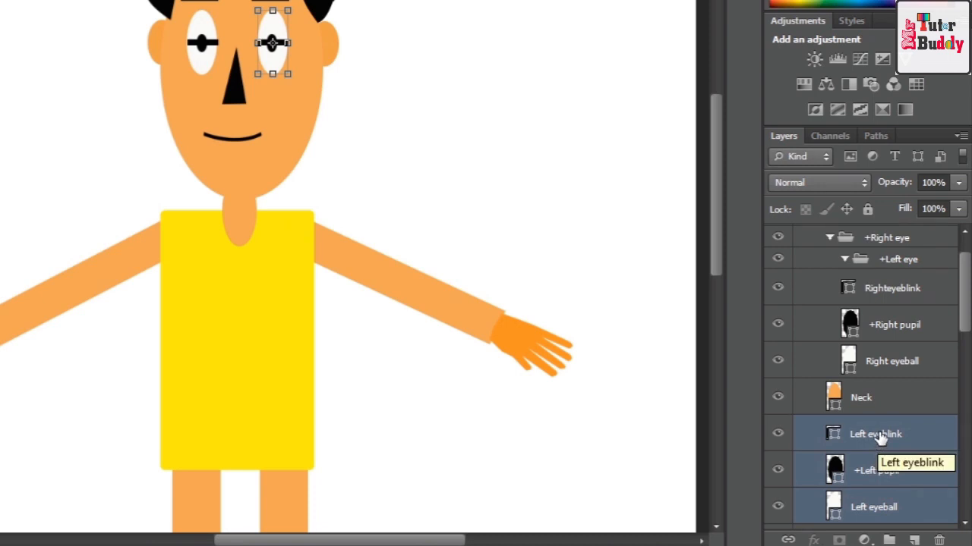
drag(880, 439, 897, 266)
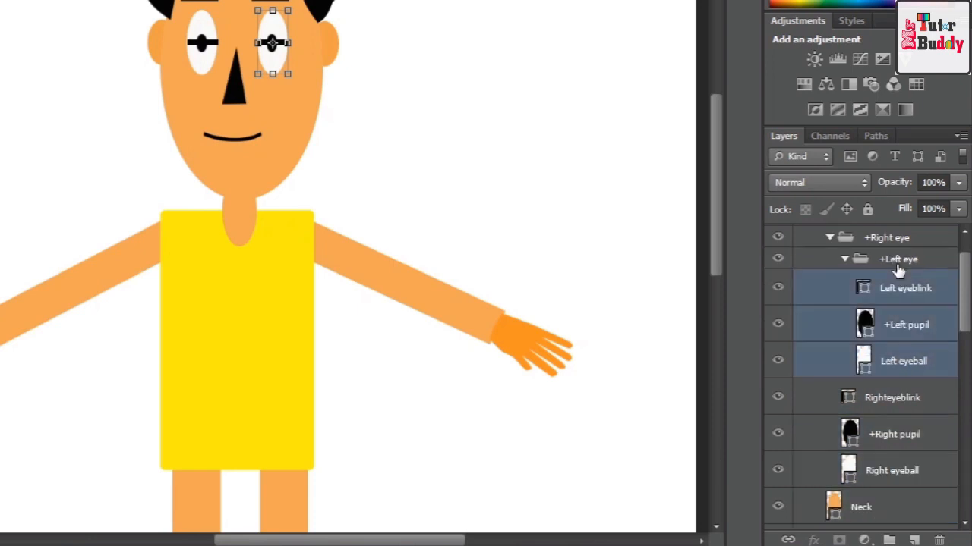
- Collapse the "+Left eye" group and move it out of "+Right eye" to the end of the HEAD group, below "+Right ear"
click(845, 260)
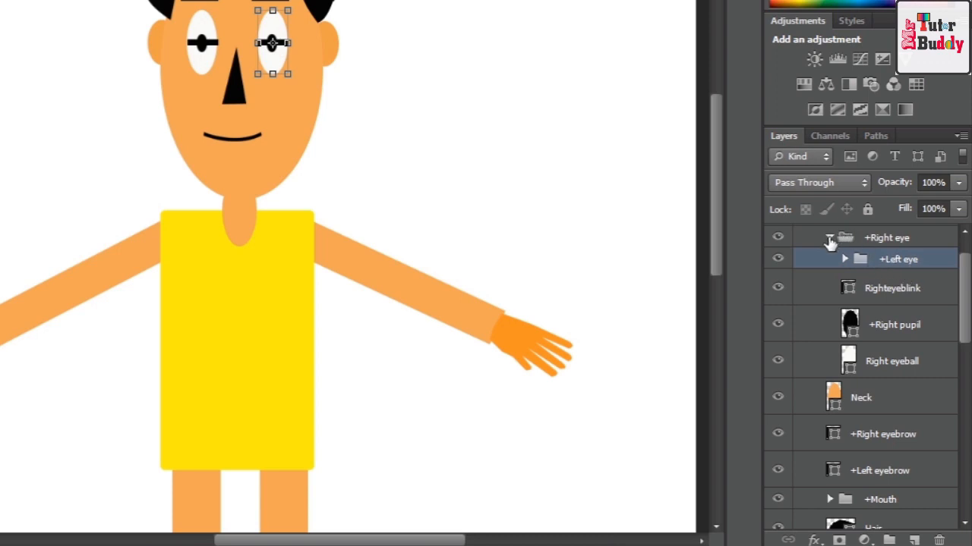
click(829, 239)
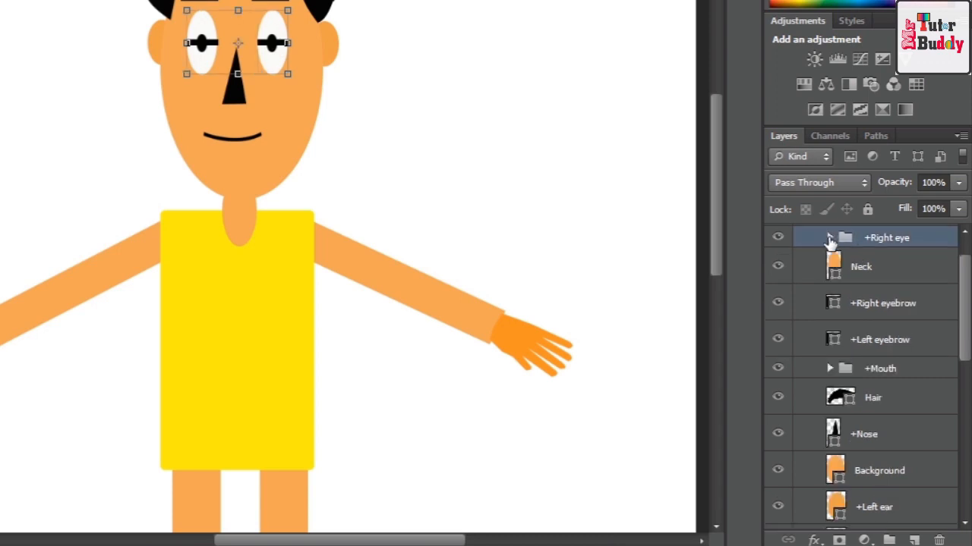
click(829, 238)
scroll(962, 297, up, 1)
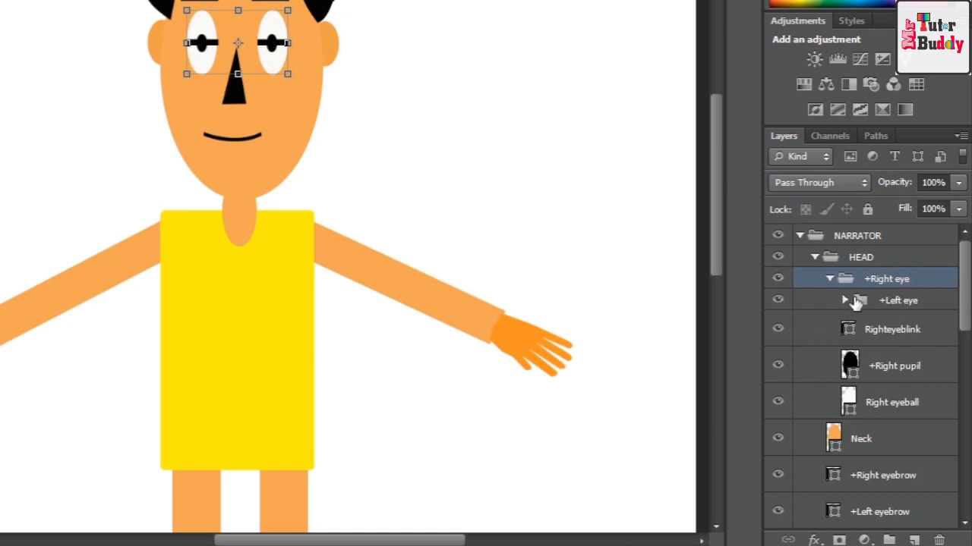
click(898, 304)
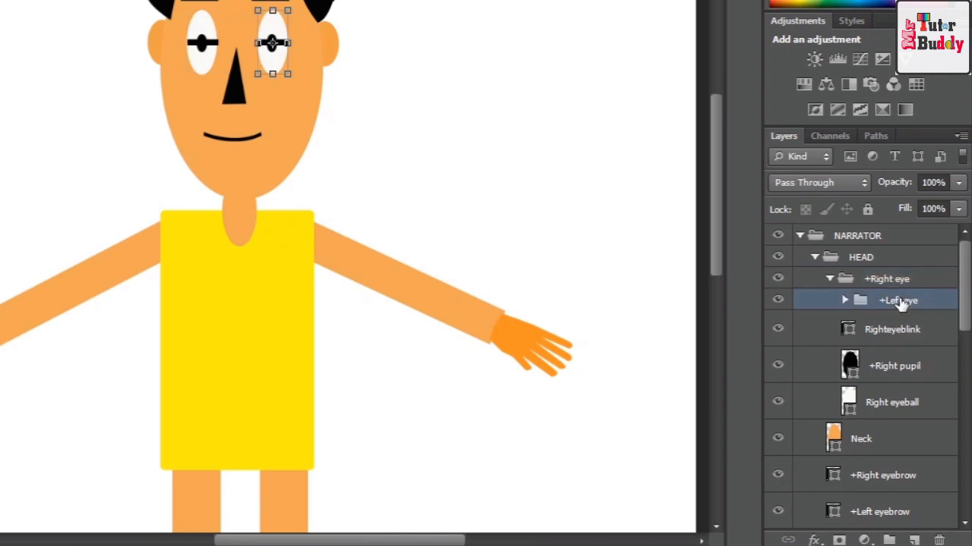
drag(902, 302, 902, 267)
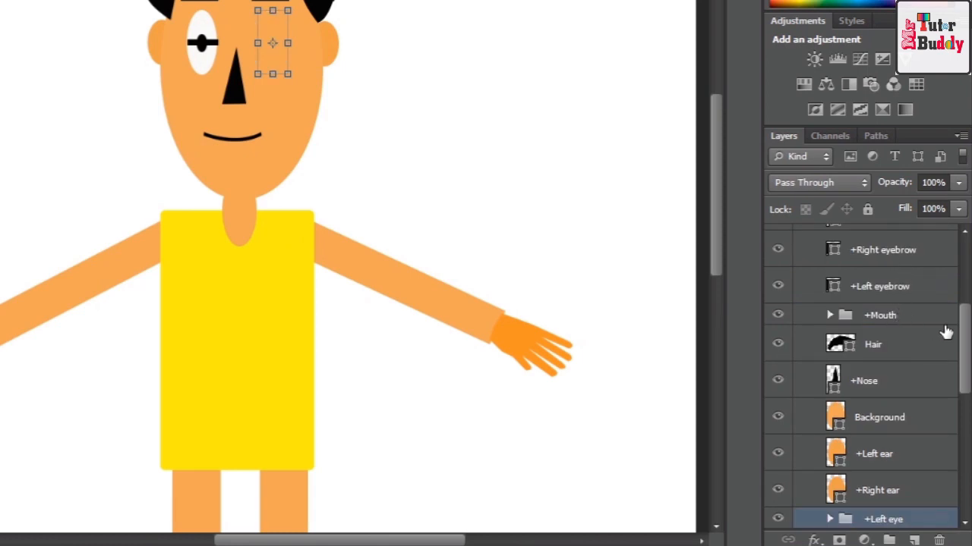
- Review the layers inside the "+Right eye" group and leave the group collapsed
drag(965, 362, 966, 283)
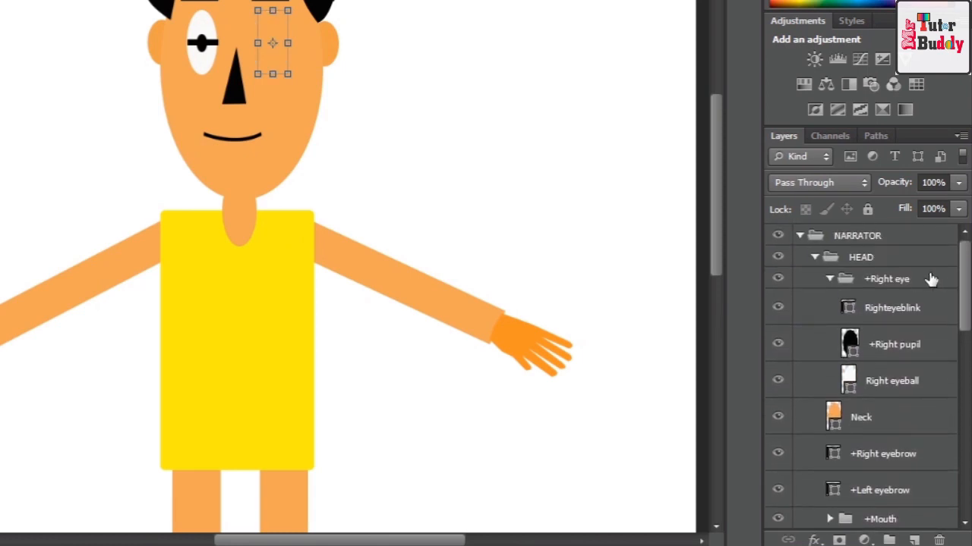
click(879, 286)
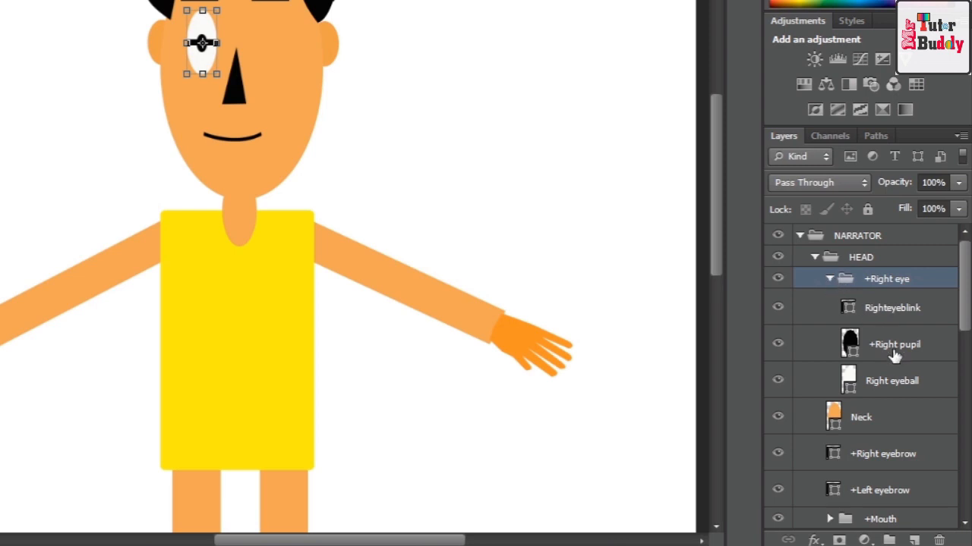
click(829, 280)
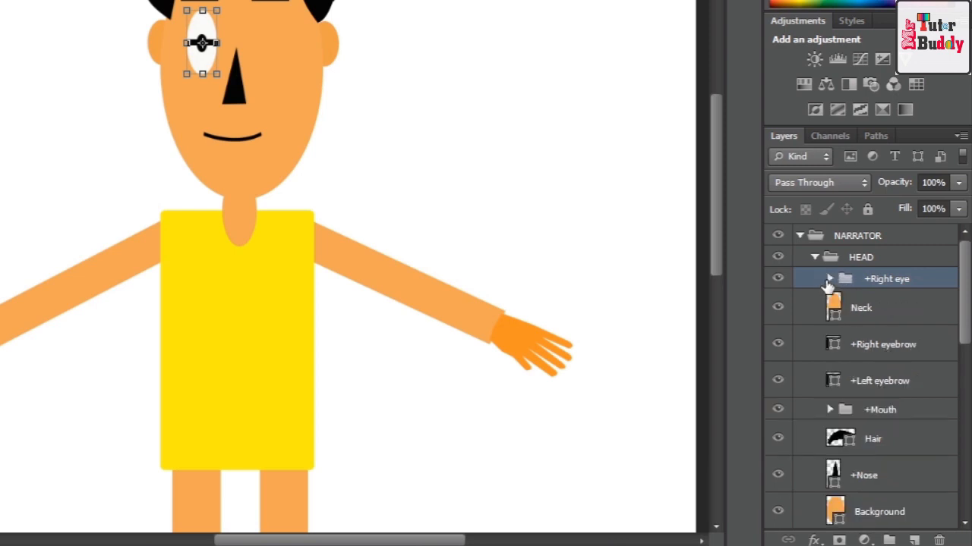
click(828, 280)
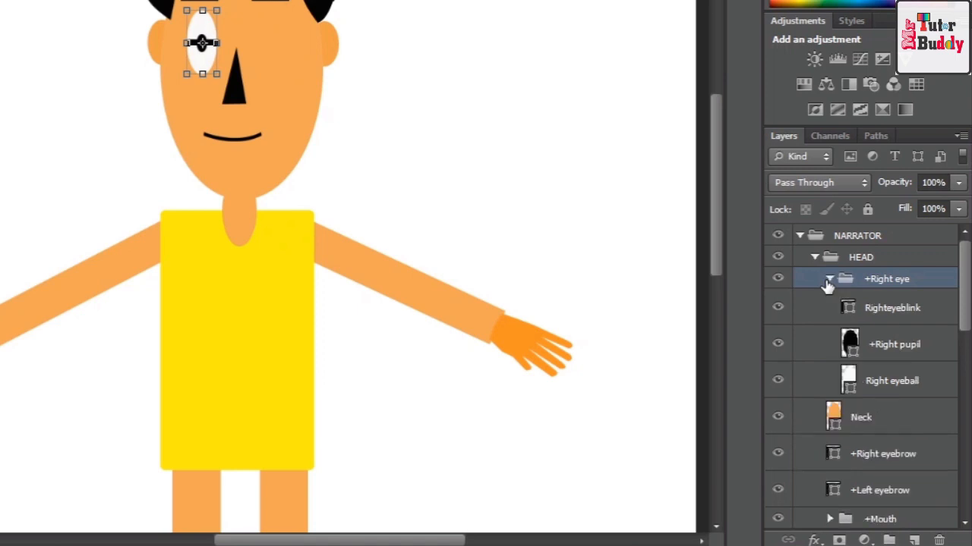
click(828, 280)
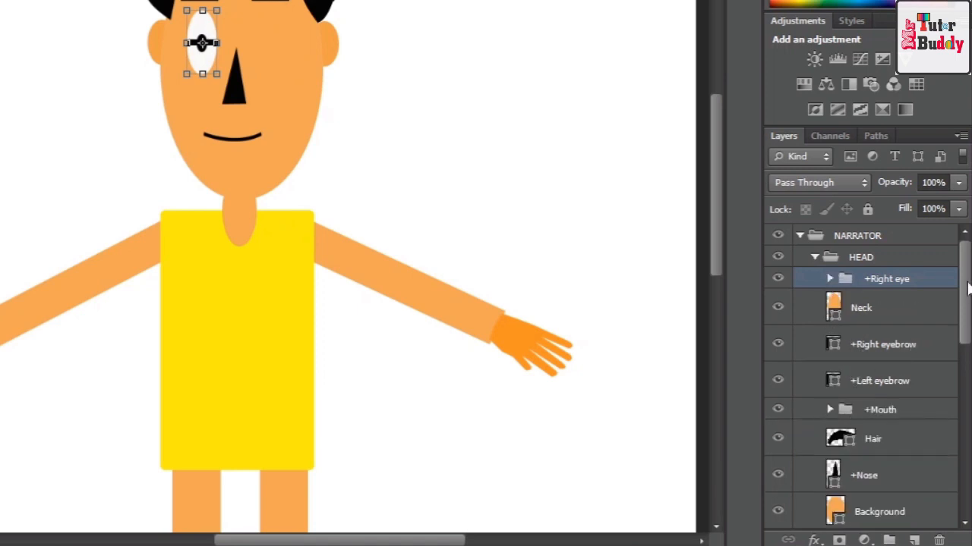
- Expand the "+Mouth" group, briefly toggle the "Smile" layer's visibility, and collapse the group again
drag(967, 289, 957, 327)
click(830, 299)
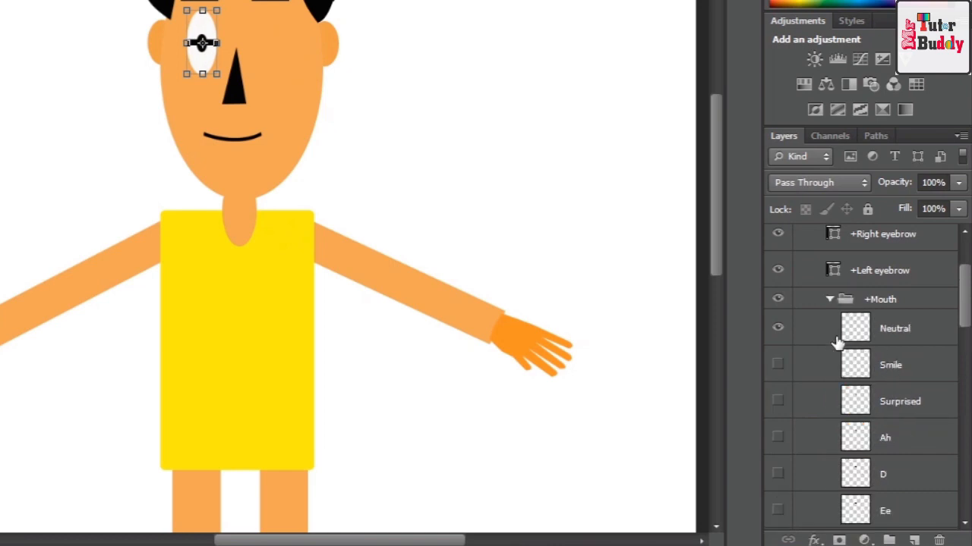
click(778, 365)
click(779, 366)
click(829, 301)
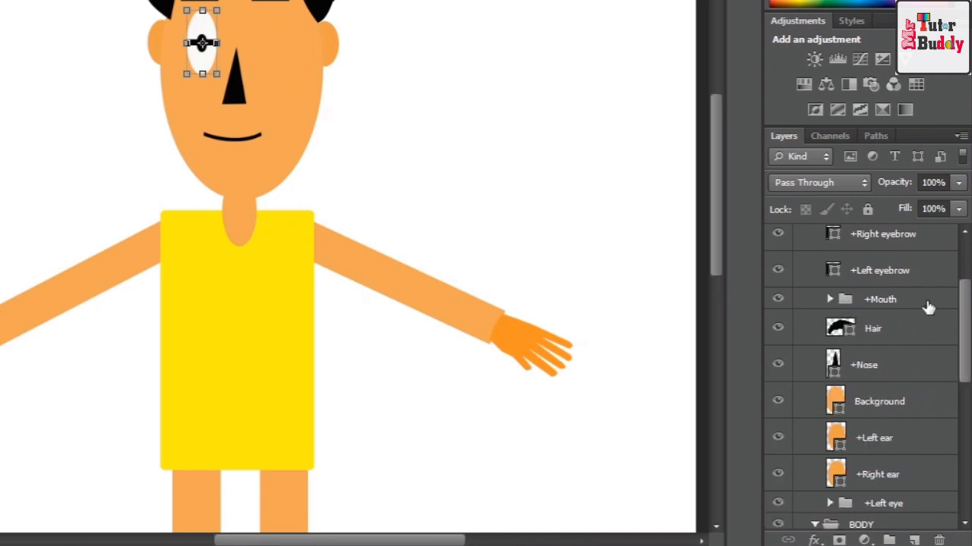
- Move the "+Left eye" group up within the HEAD group to between the "Hair" and "+Nose" layers
drag(964, 334, 969, 385)
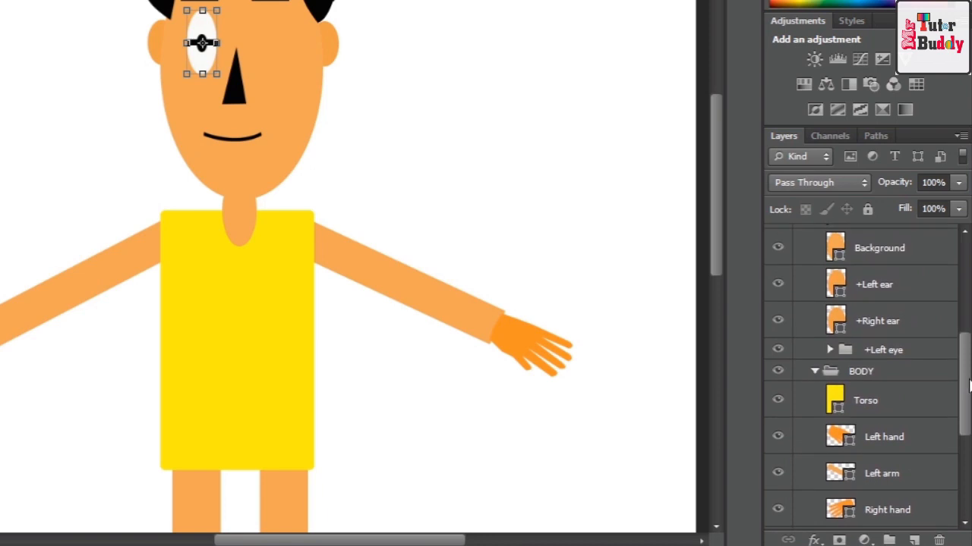
click(889, 351)
drag(893, 351, 889, 243)
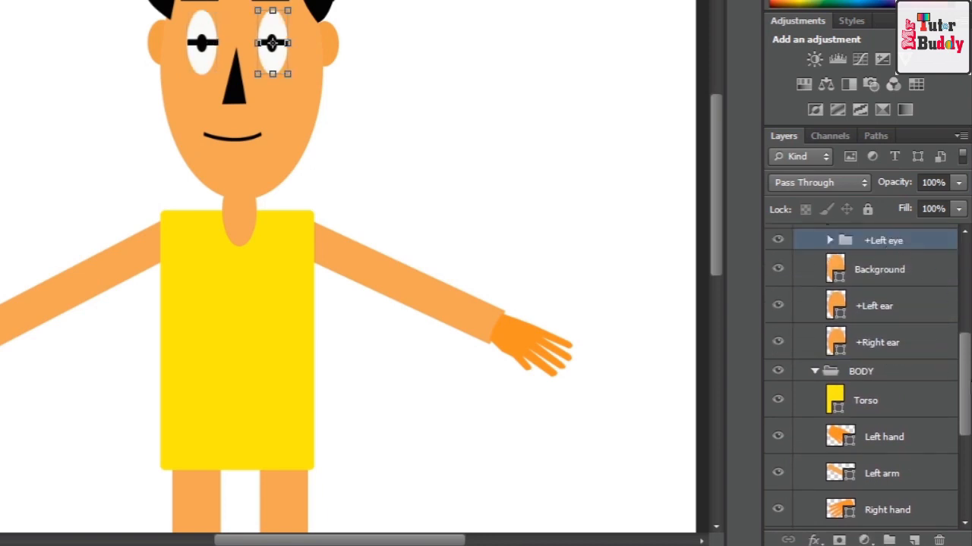
scroll(885, 403, up, 3)
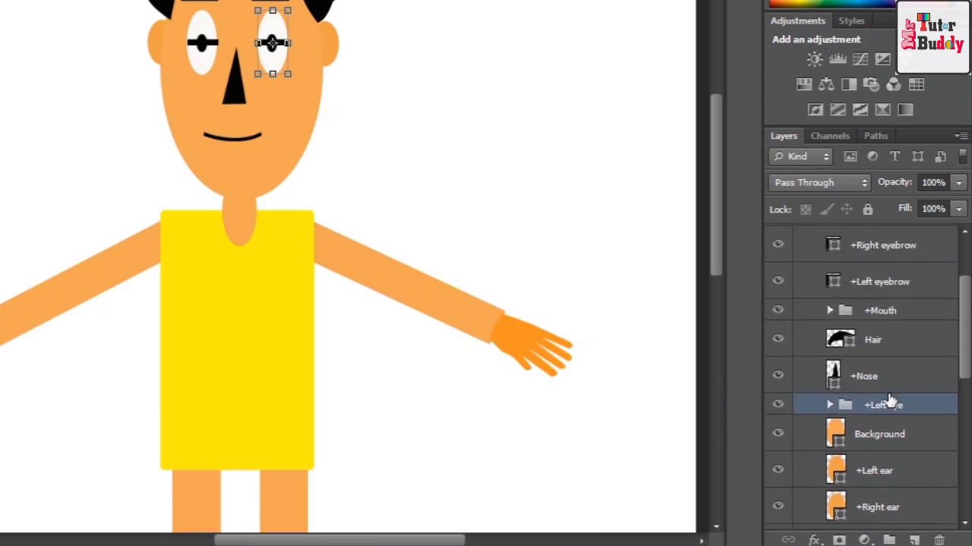
drag(889, 407, 892, 277)
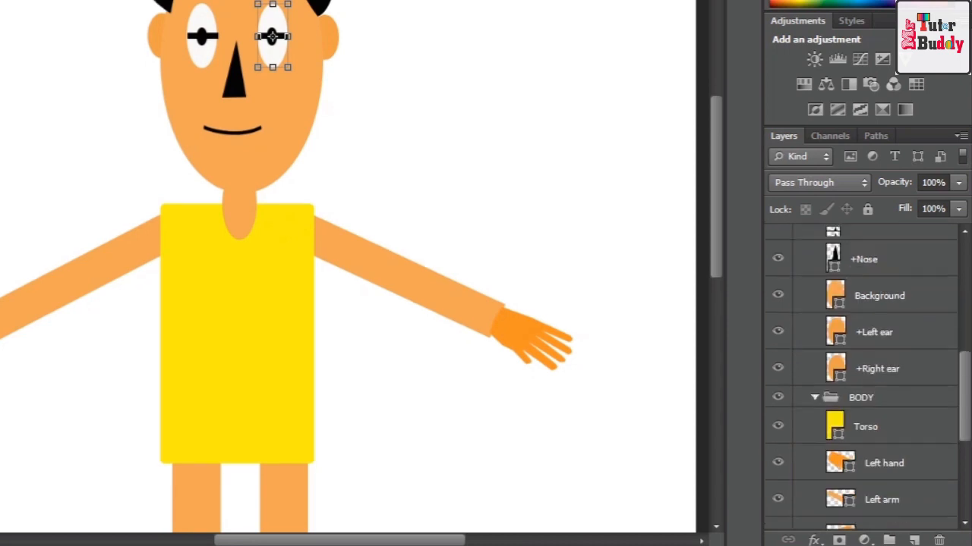
- Preview the "Smile" mouth over the "Neutral" one, look through the other mouth shapes in "+Mouth", and hide "Smile" again
click(262, 133)
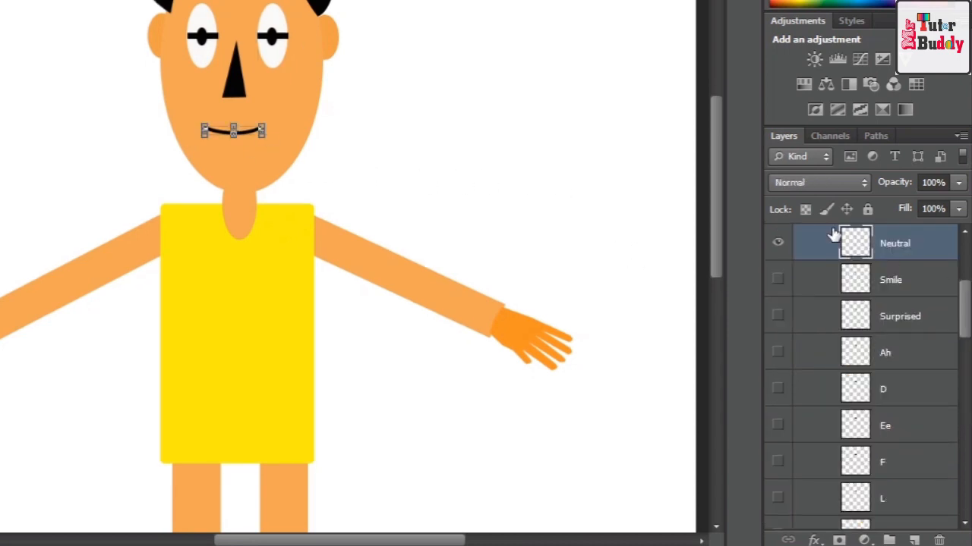
scroll(932, 305, up, 2)
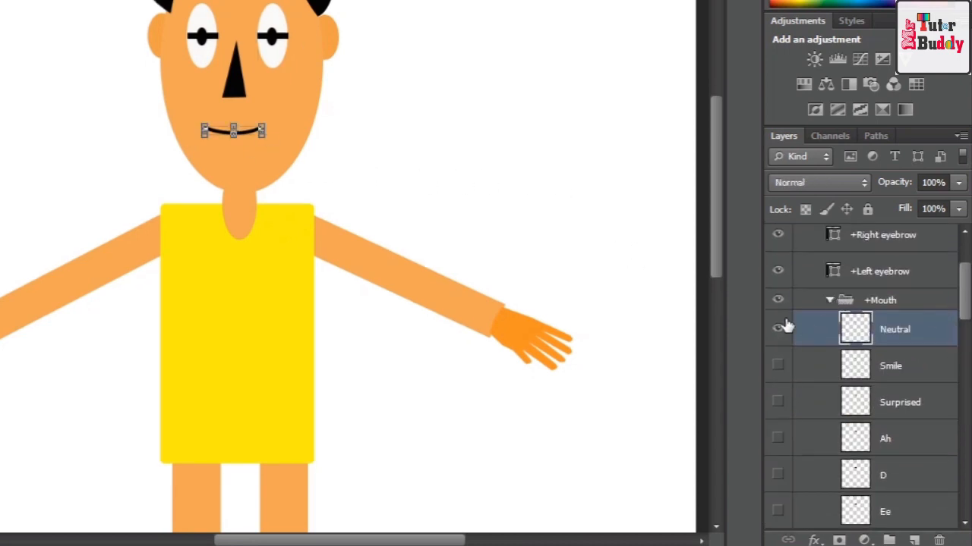
click(777, 366)
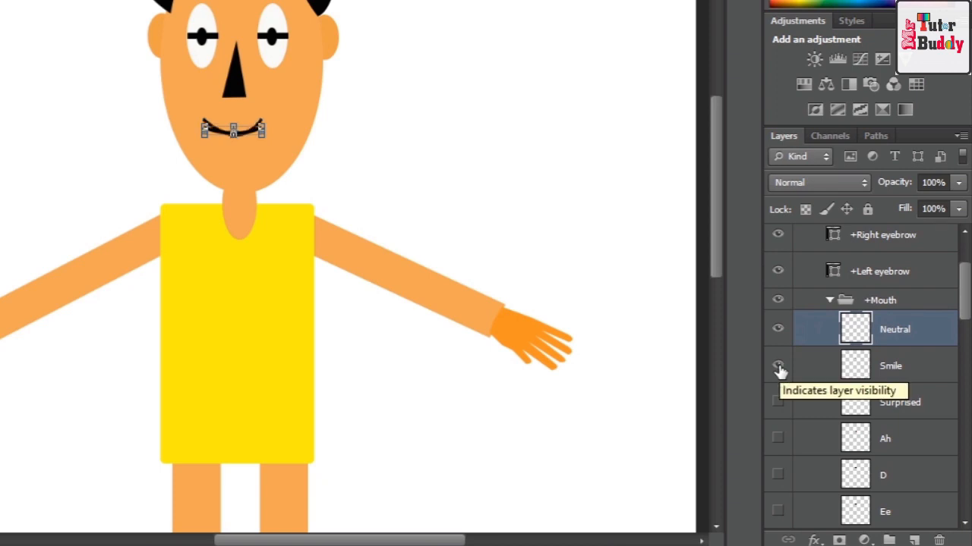
drag(967, 297, 969, 332)
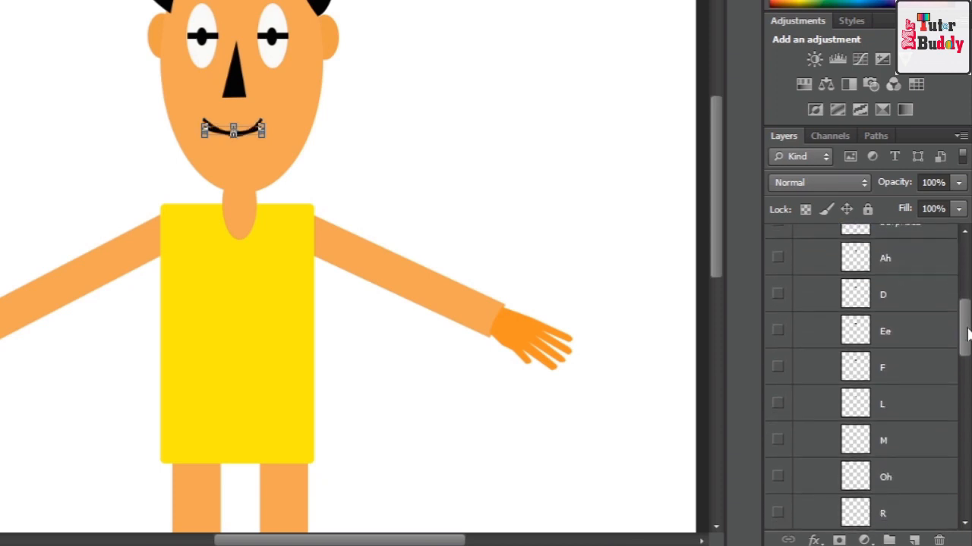
drag(968, 334, 967, 287)
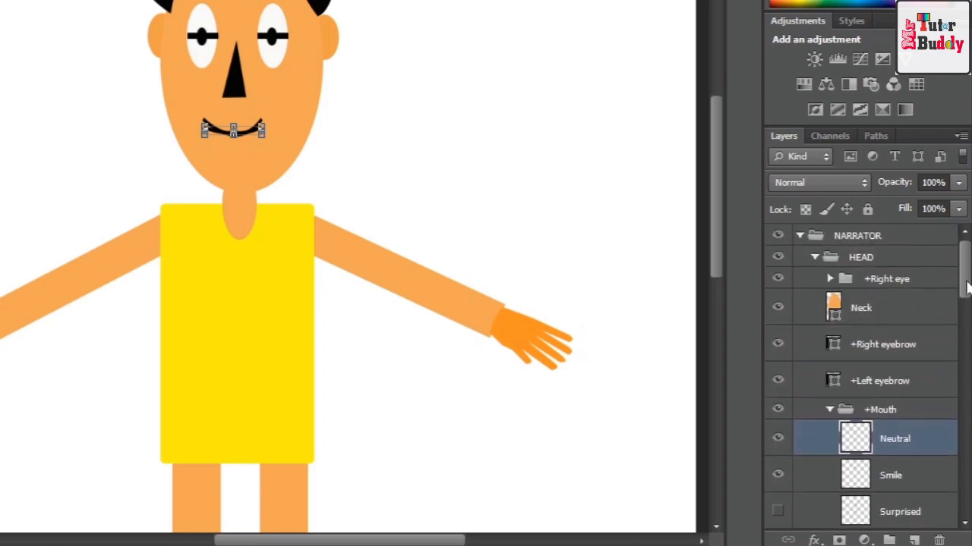
click(779, 476)
- Expand "+Right eye", collapse the "+Mouth" group, and move the "+Left eye" group directly above it, below "+Left eyebrow"
click(829, 280)
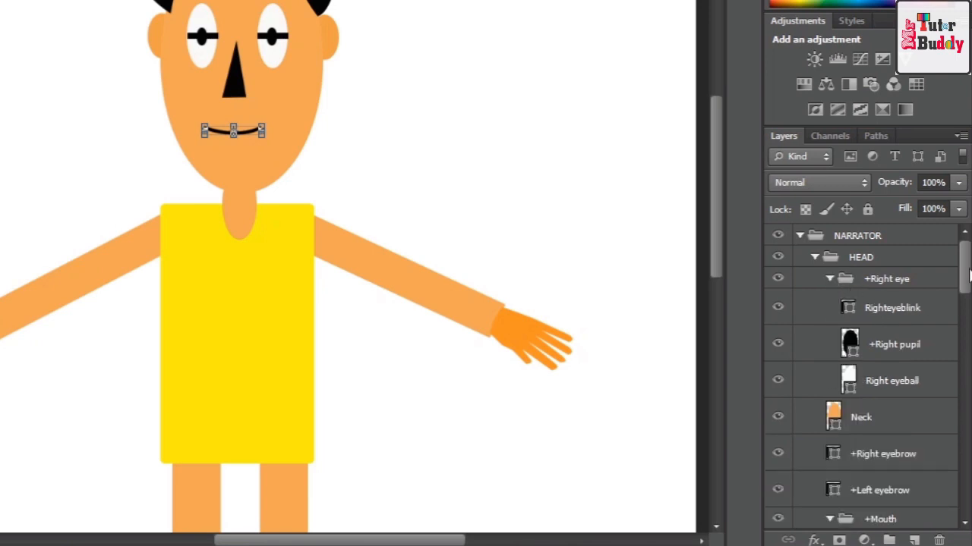
drag(968, 277, 967, 305)
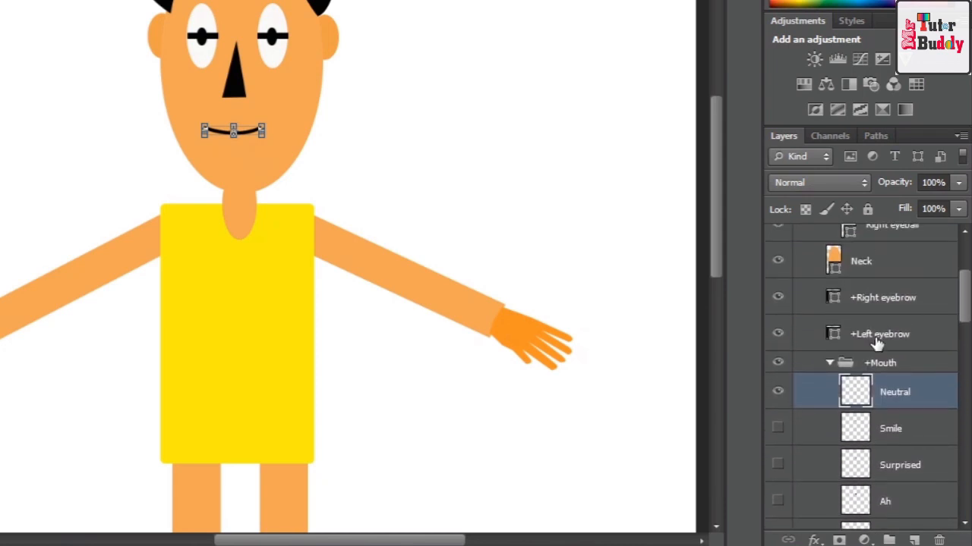
click(830, 362)
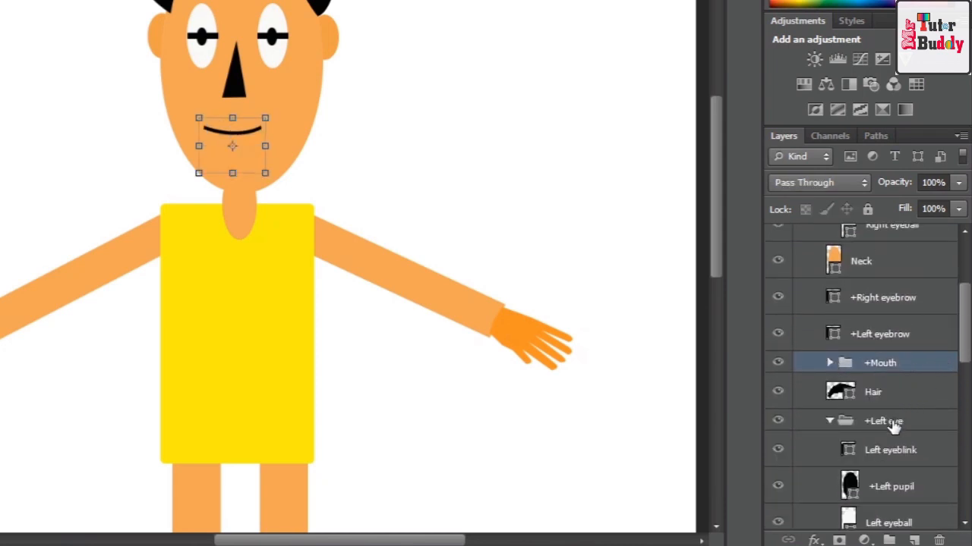
drag(891, 424, 909, 345)
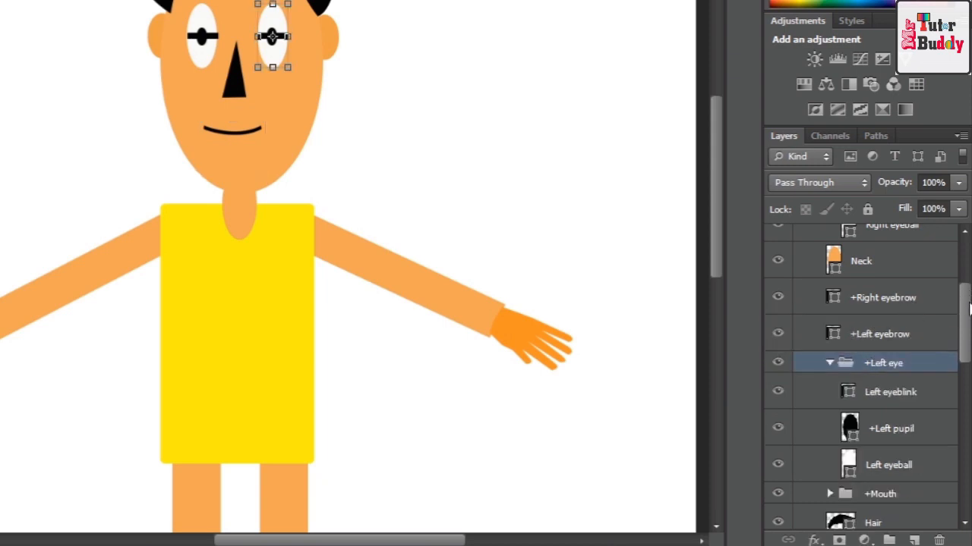
drag(969, 306, 969, 322)
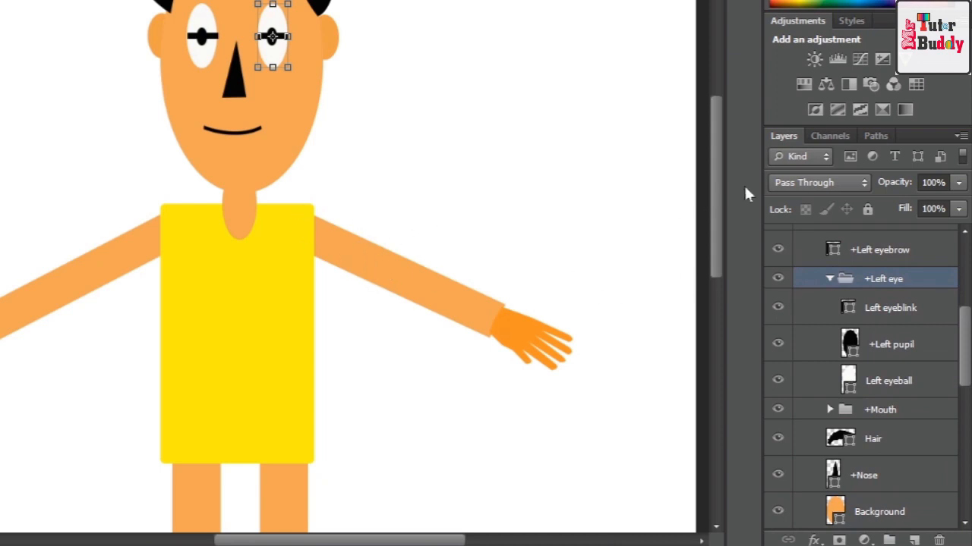
- Switch from the Gradient Tool to the Paint Bucket Tool
drag(719, 166, 710, 197)
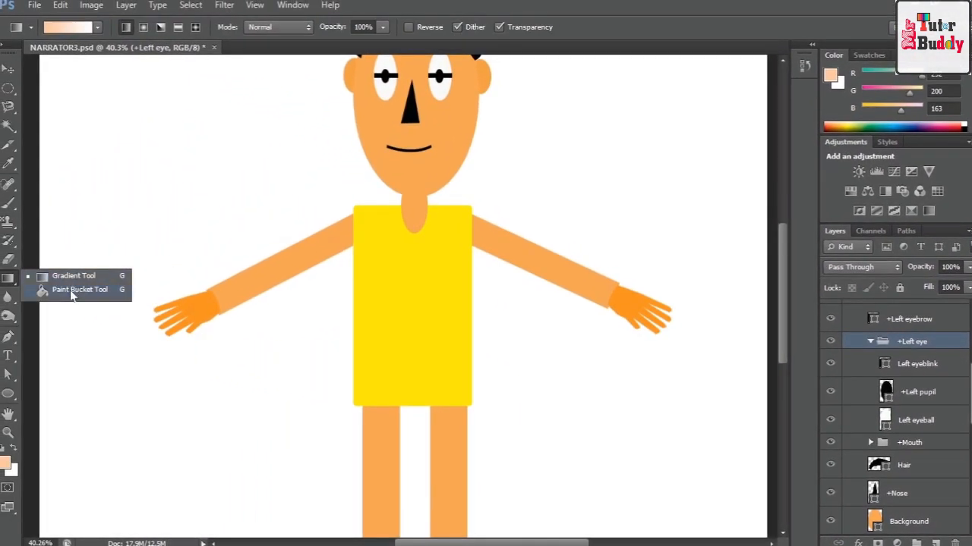
click(71, 291)
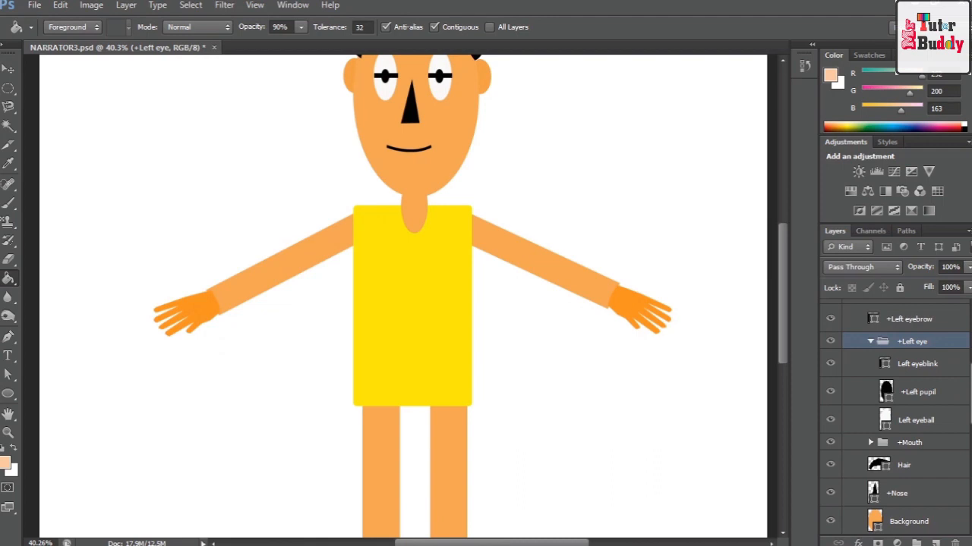
- Select the "Left arm" layer in the BODY group and set the foreground color to red, hex e21212
scroll(895, 417, down, 5)
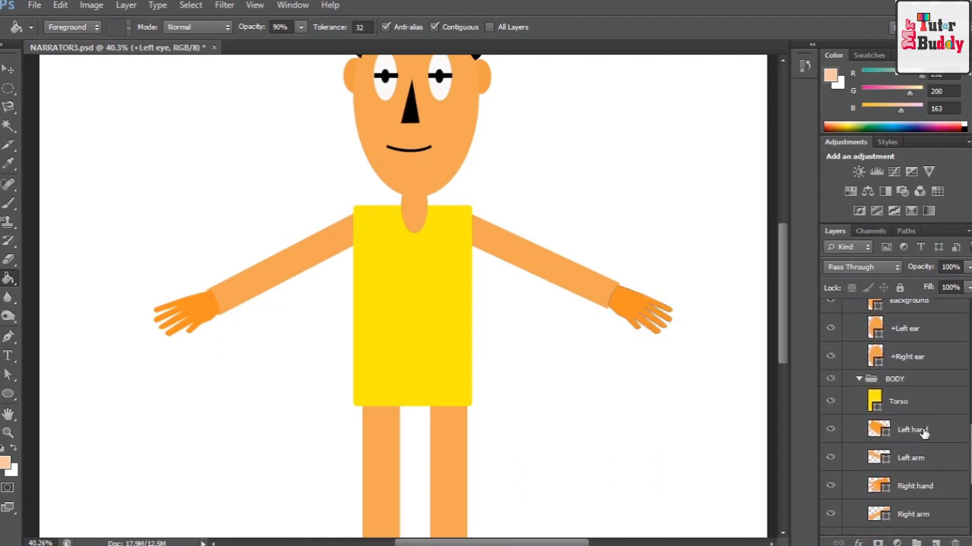
click(923, 431)
click(921, 459)
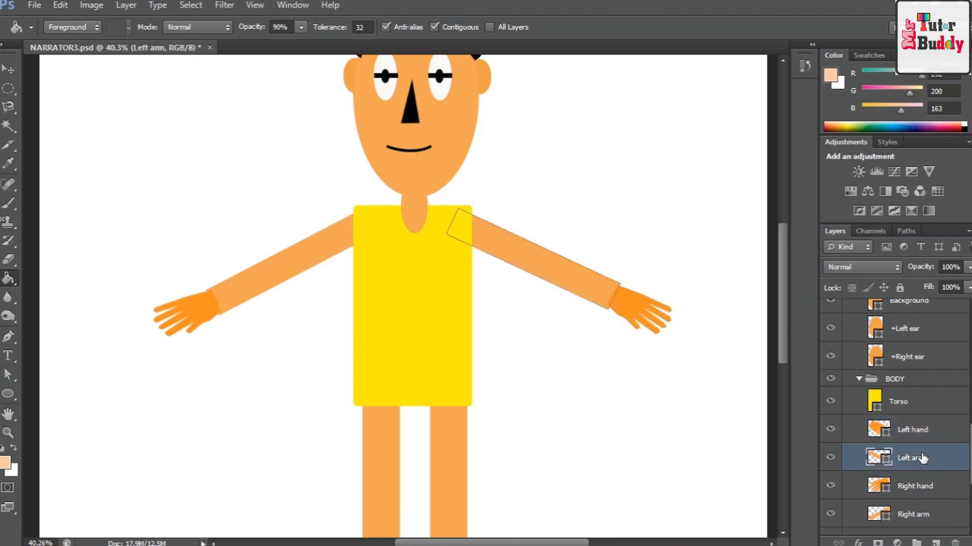
click(9, 69)
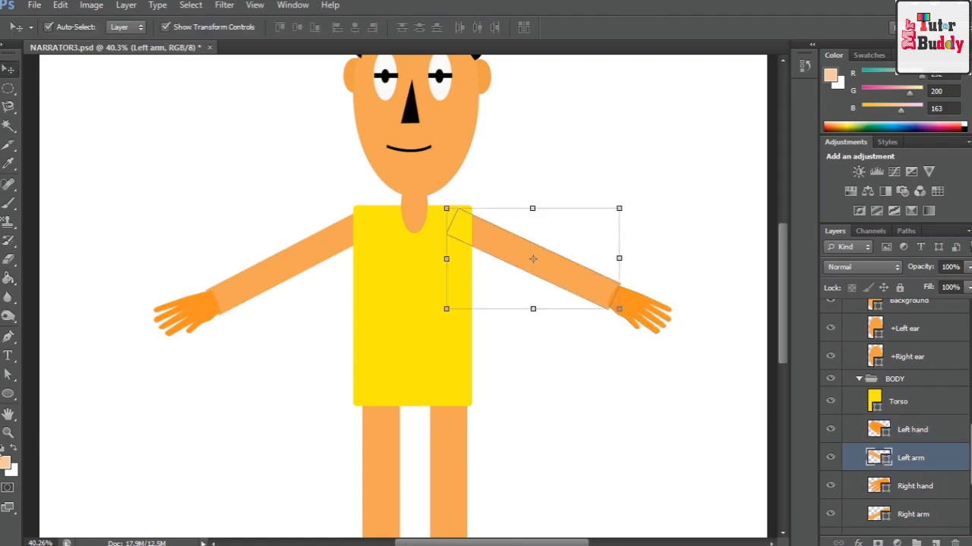
click(5, 464)
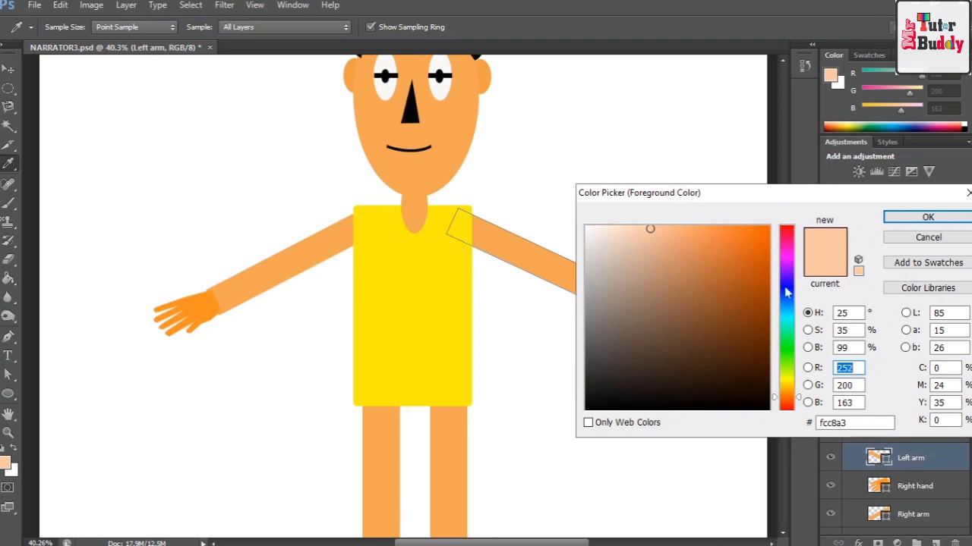
drag(799, 400, 799, 386)
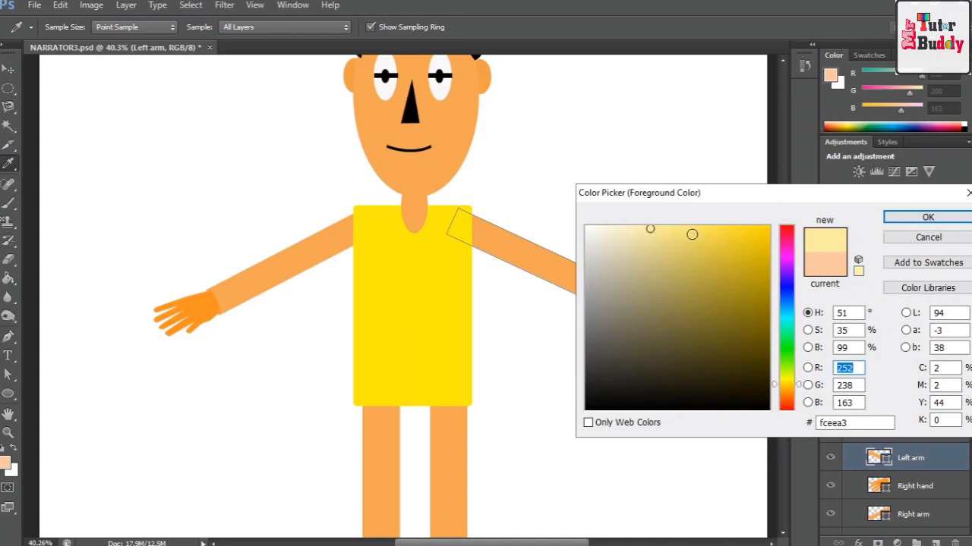
click(705, 233)
click(797, 386)
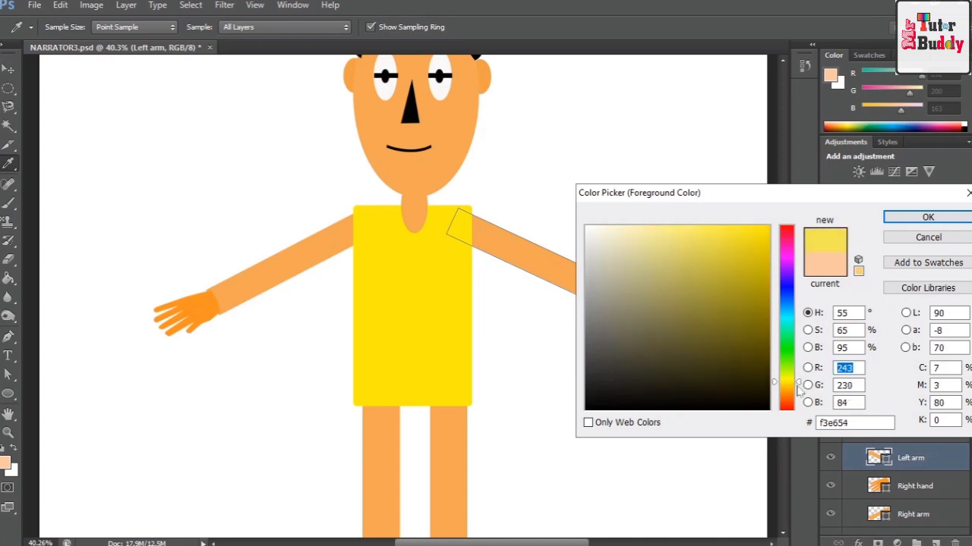
drag(799, 390, 799, 404)
drag(735, 278, 758, 235)
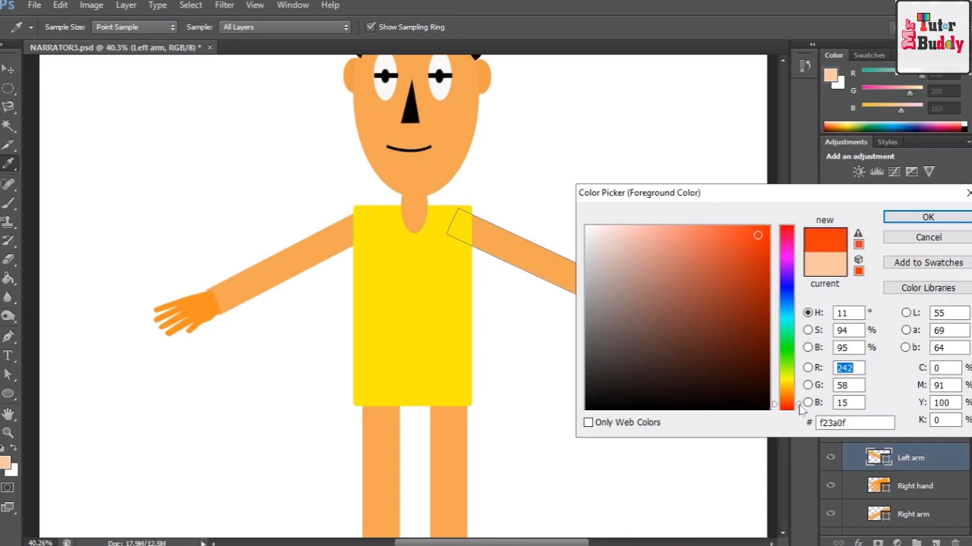
click(798, 408)
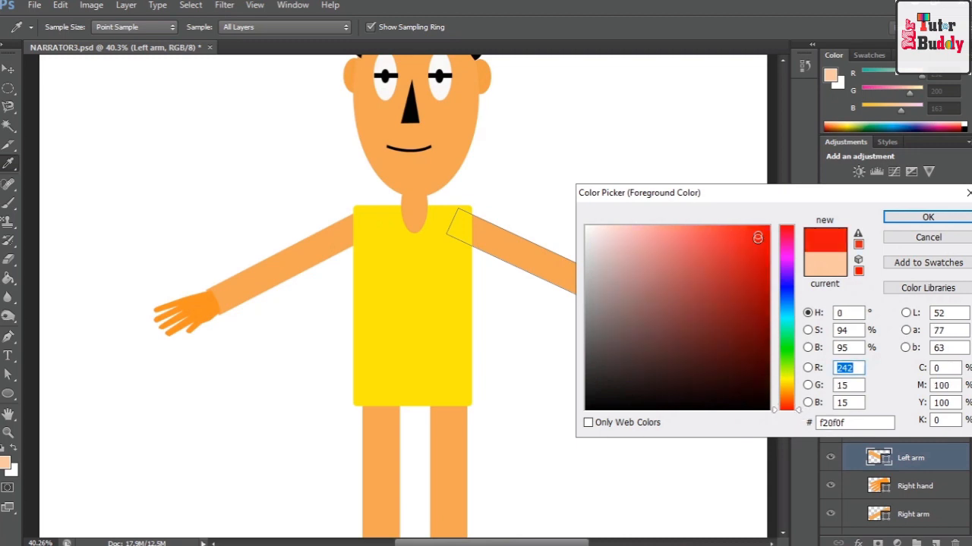
drag(758, 238, 754, 246)
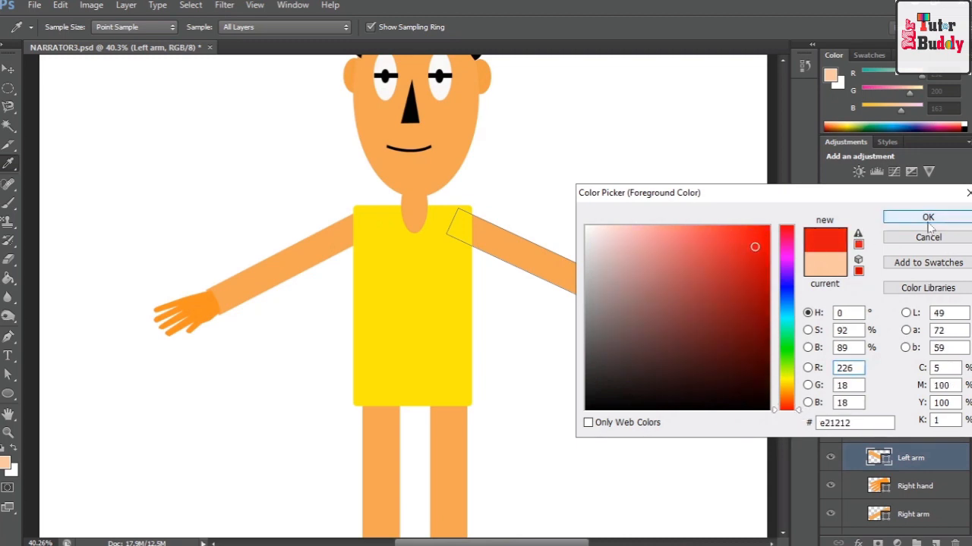
click(928, 218)
key(v)
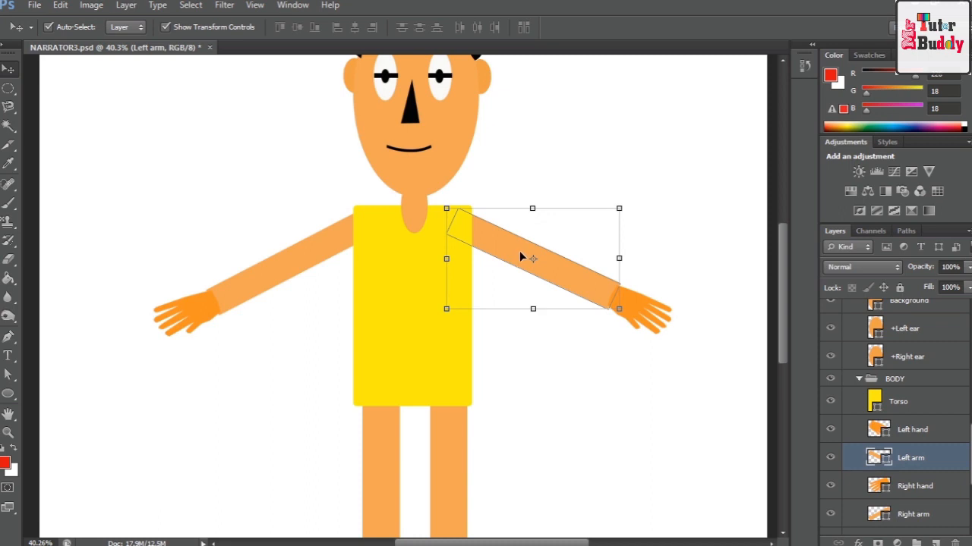
- Rasterize the "Left arm" shape layer and fill the arm with the red foreground color using the Paint Bucket Tool
click(9, 277)
click(74, 291)
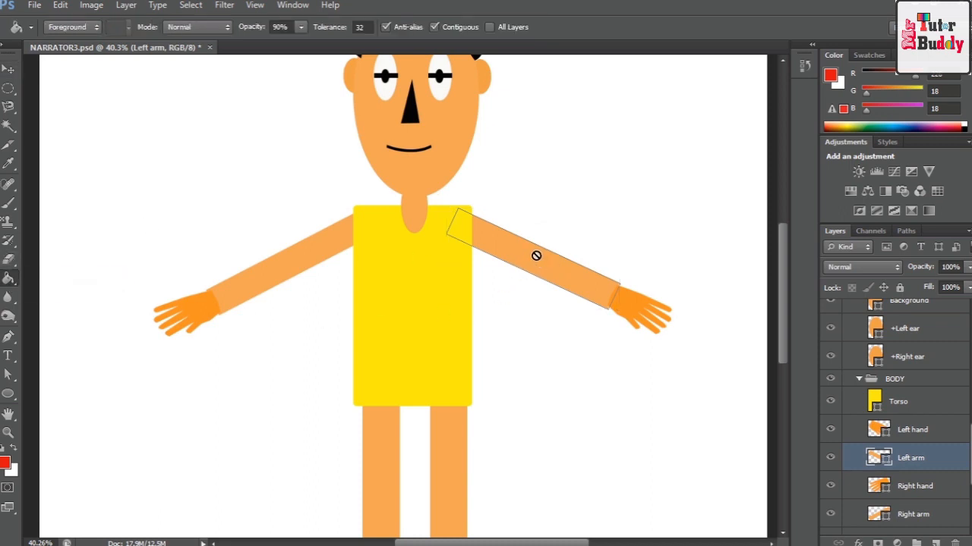
click(535, 255)
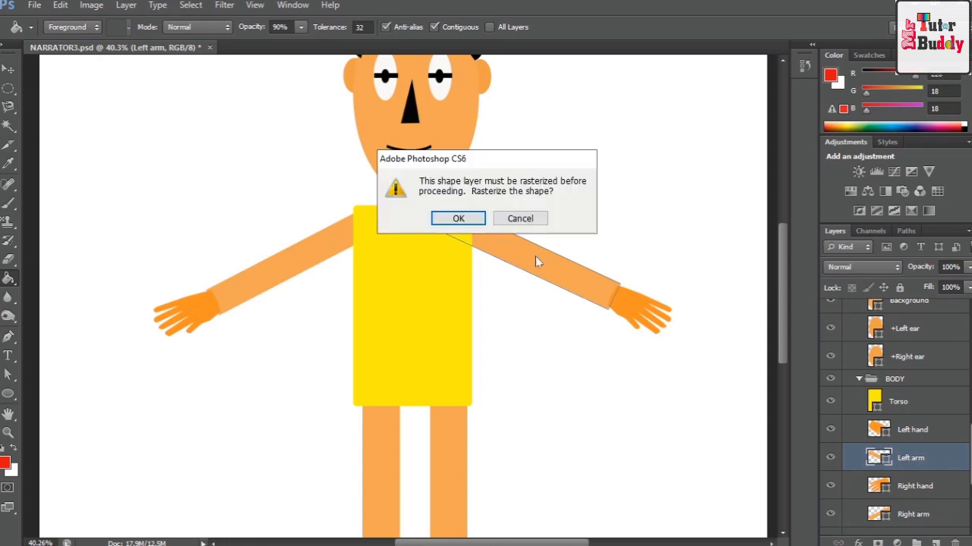
click(457, 219)
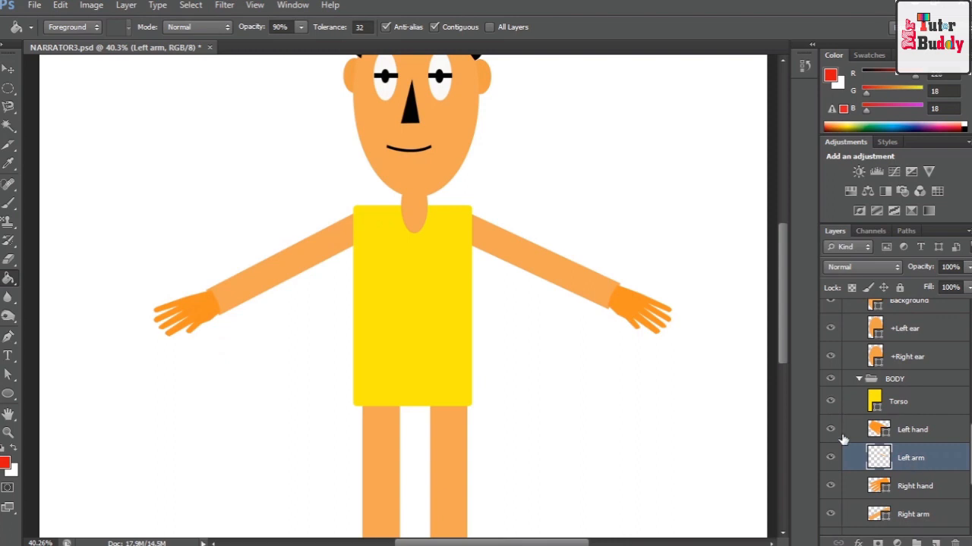
click(541, 267)
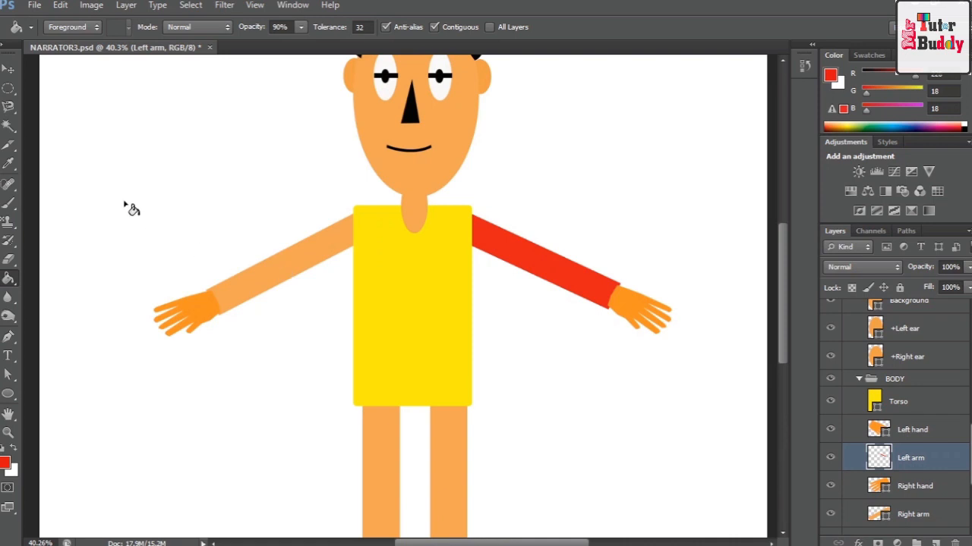
- Rasterize the "Right arm" shape layer and fill the arm with the same red
click(264, 275)
key(ctrl+z)
scroll(907, 448, down, 2)
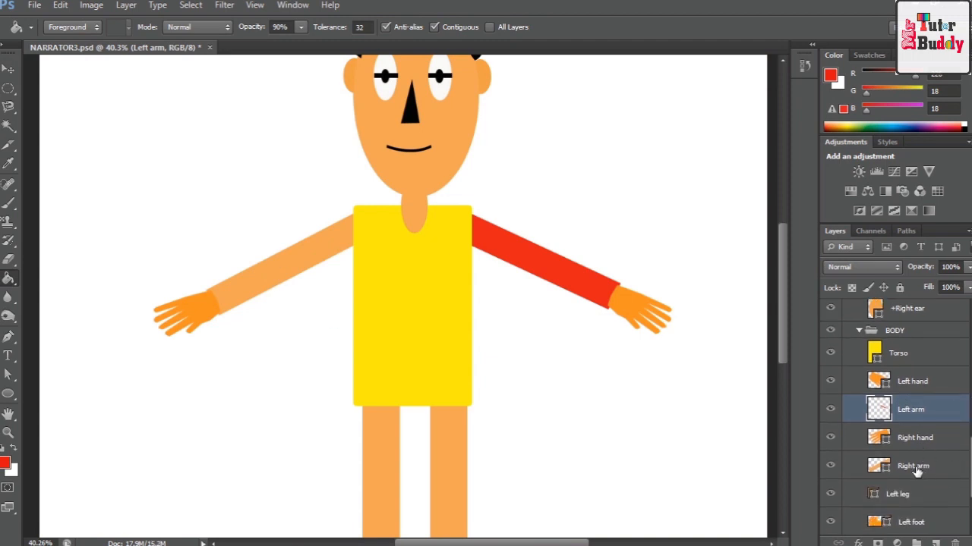
click(915, 470)
click(263, 287)
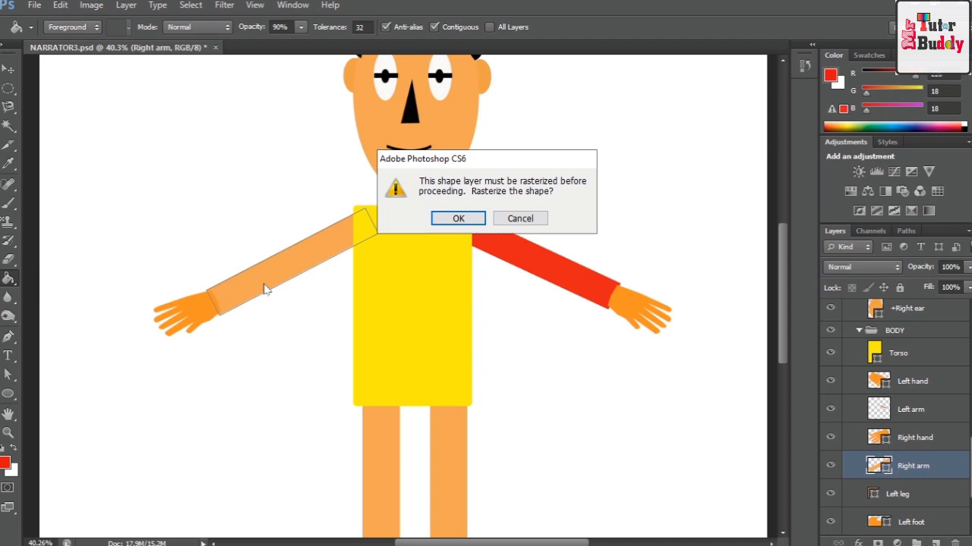
click(448, 220)
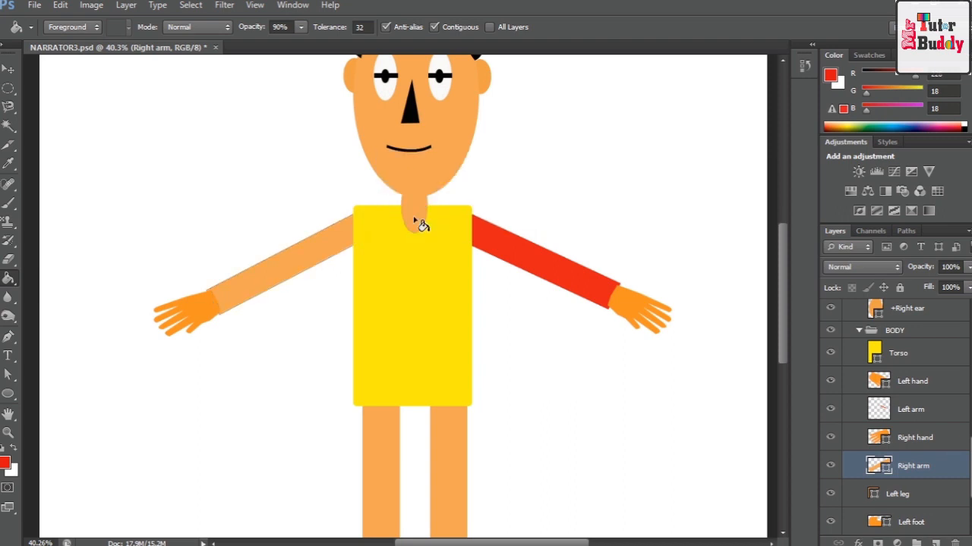
click(284, 262)
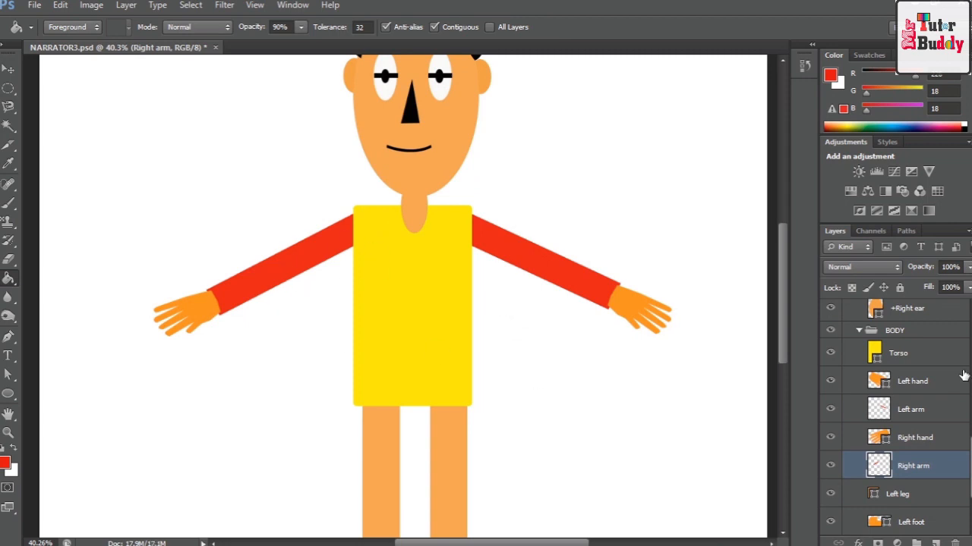
- Rasterize the "Left leg" shape layer and fill the leg with the red foreground color
scroll(956, 471, down, 3)
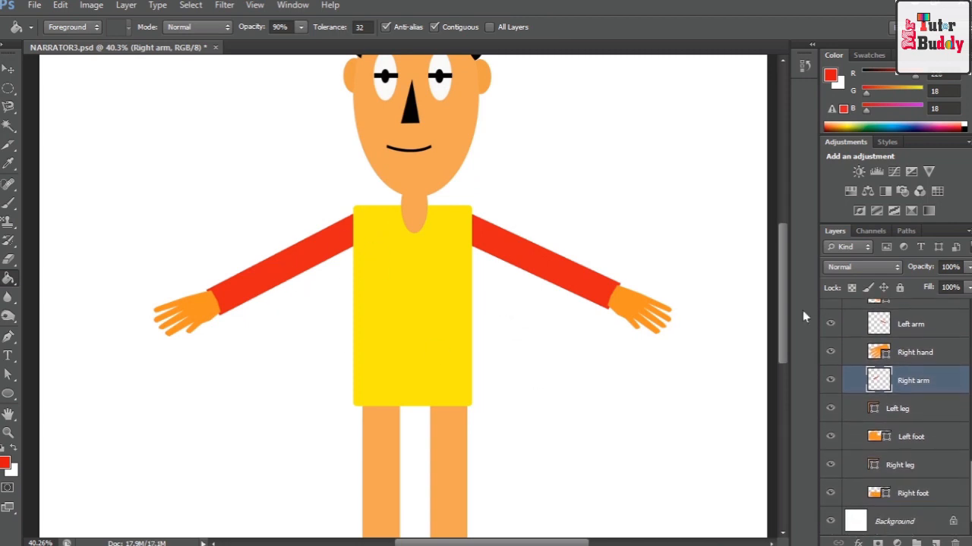
drag(784, 302, 785, 327)
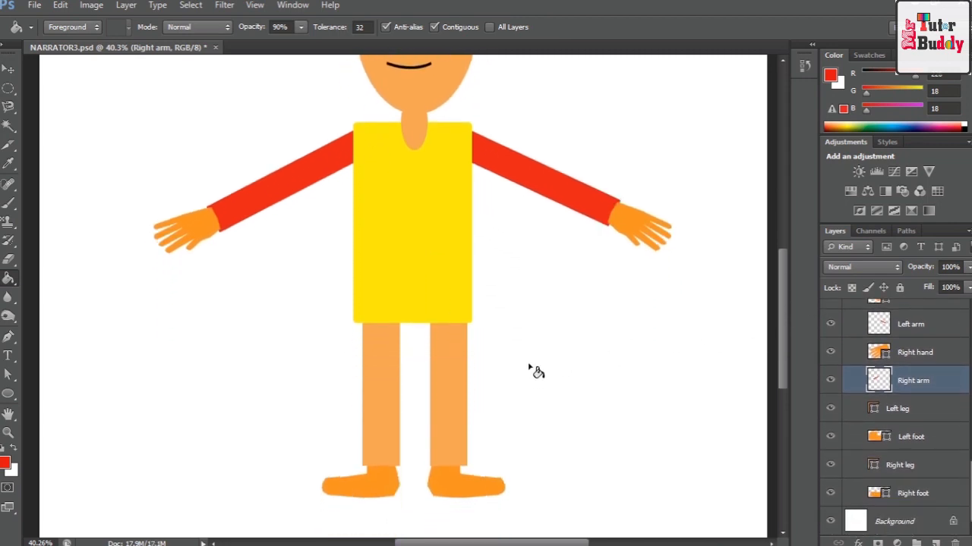
click(909, 438)
click(905, 407)
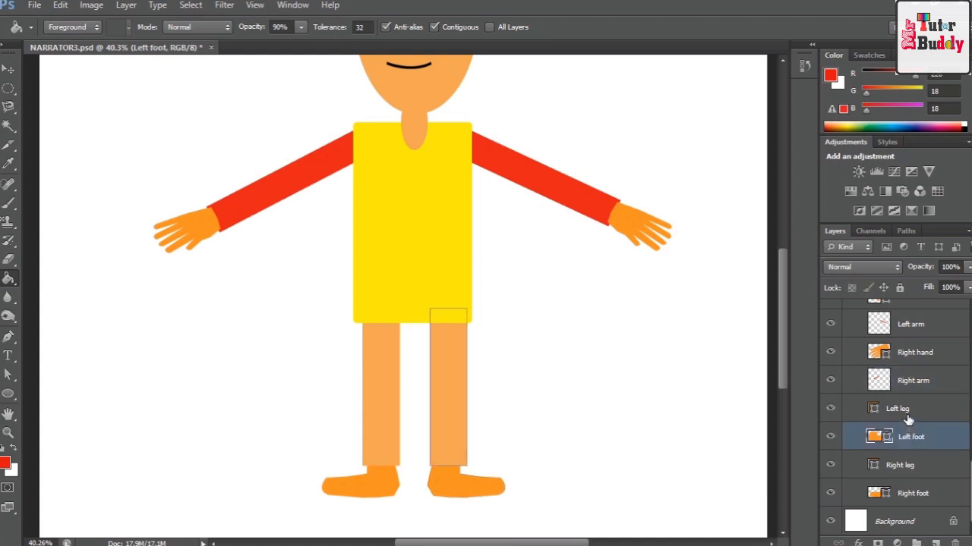
click(448, 396)
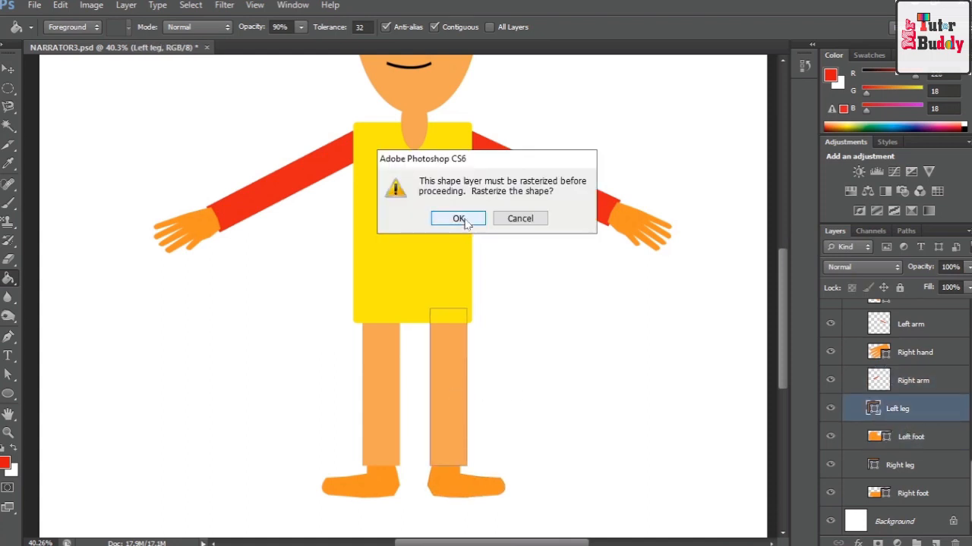
key(Return)
click(446, 365)
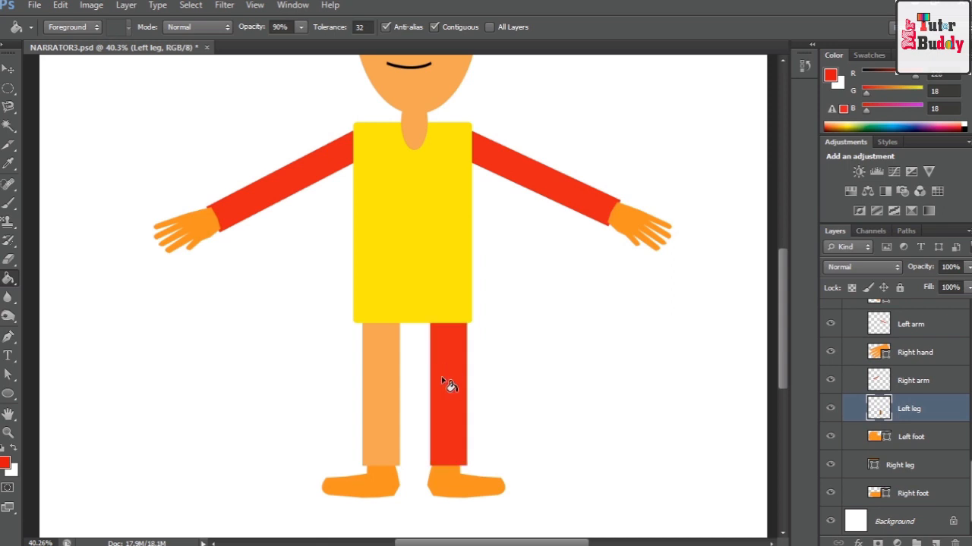
- Rasterize the "Right leg" shape layer and fill it with red to match the other leg
click(903, 466)
click(379, 373)
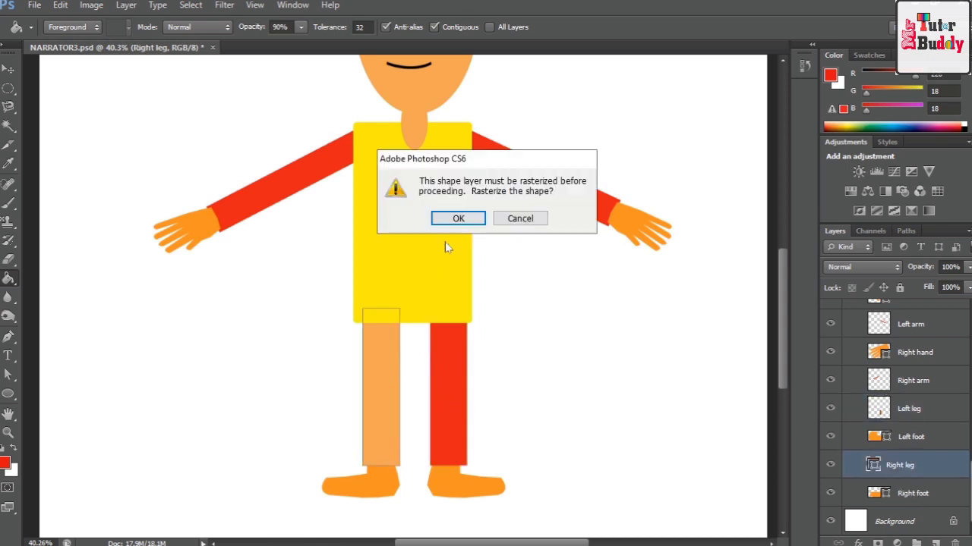
click(447, 219)
click(377, 388)
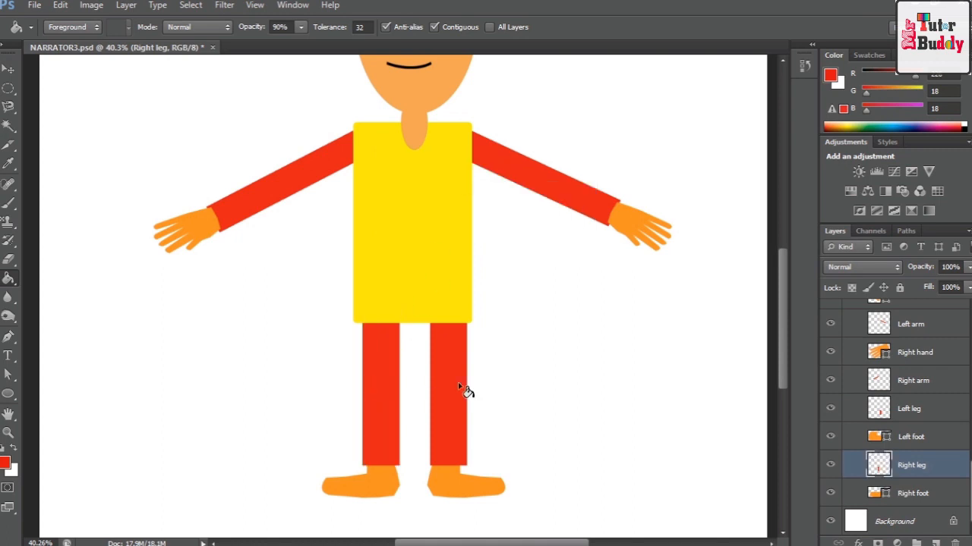
alt+scroll(597, 276, down, 3)
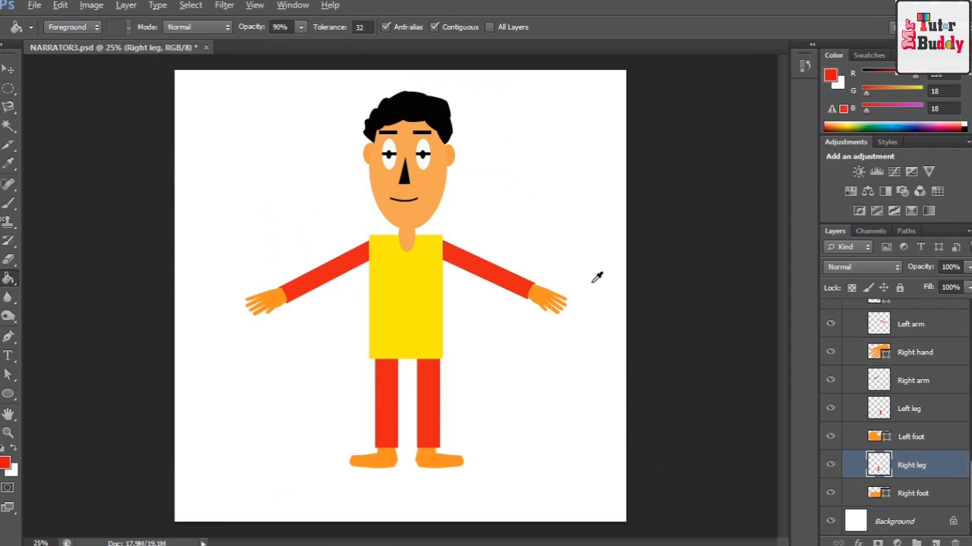
key(alt)
scroll(894, 417, up, 15)
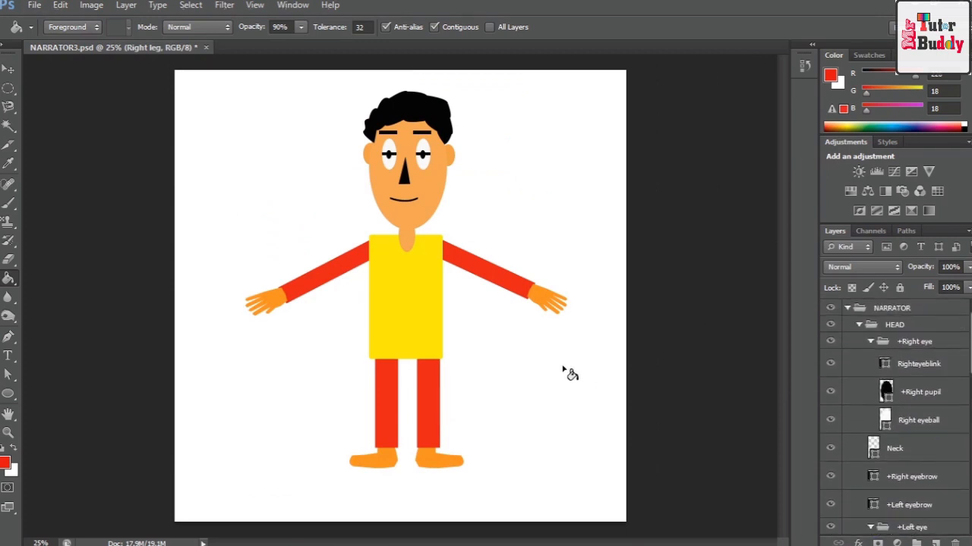